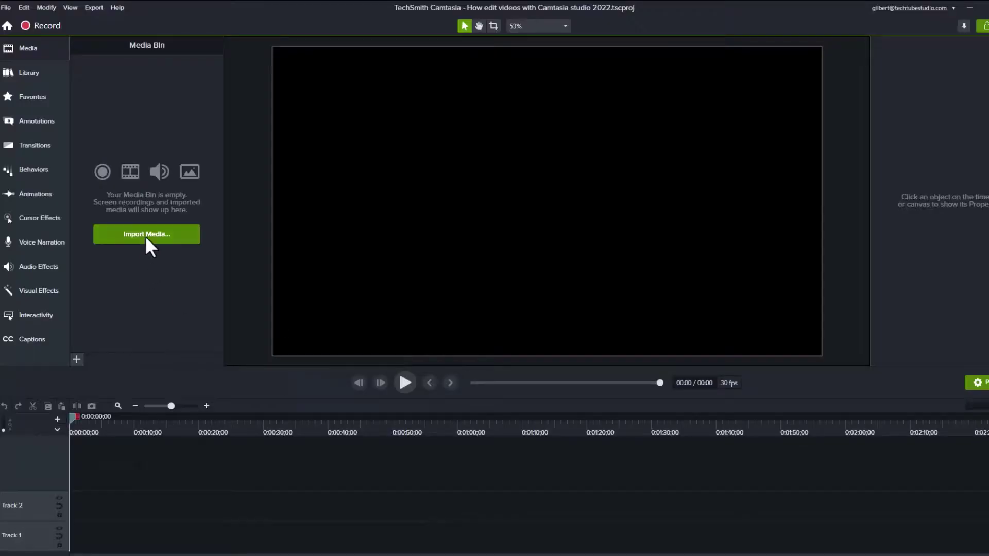
- From the Camtasia welcome screen, bring up the file picker to open a project
click(146, 235)
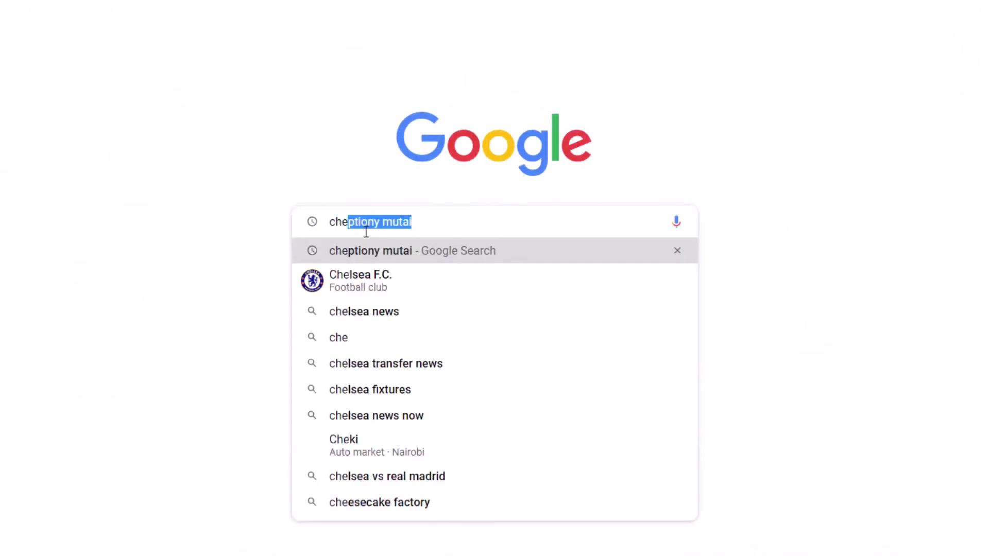
text(utai)
key(Return)
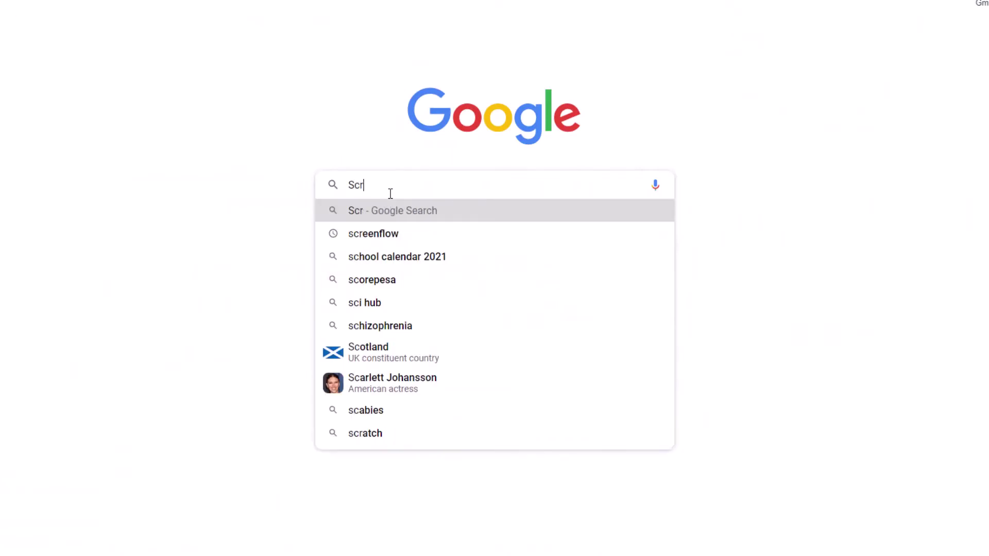
text(Video P)
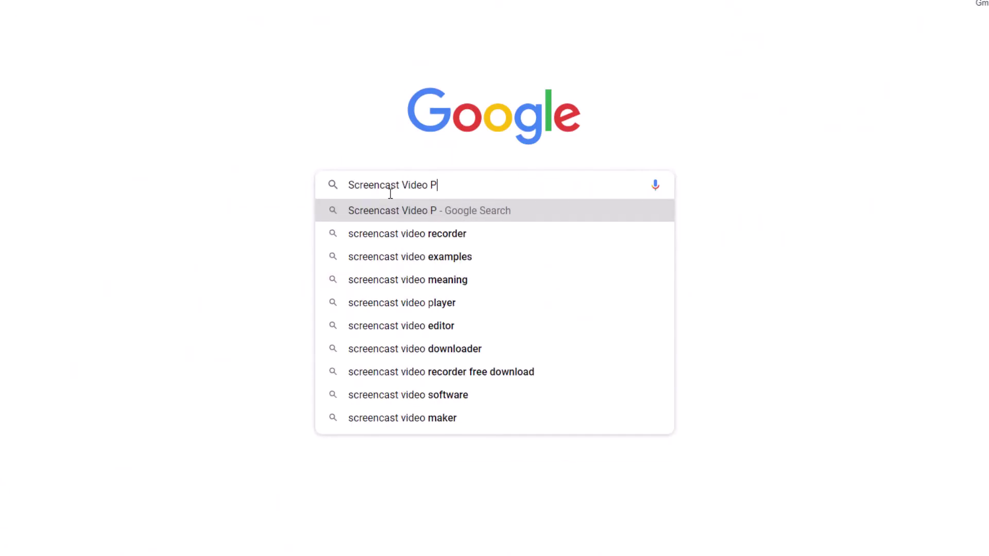
- Open the Techtube Videostudio site, scroll to its quote form, then replay the Camtasia logo intro
click(428, 225)
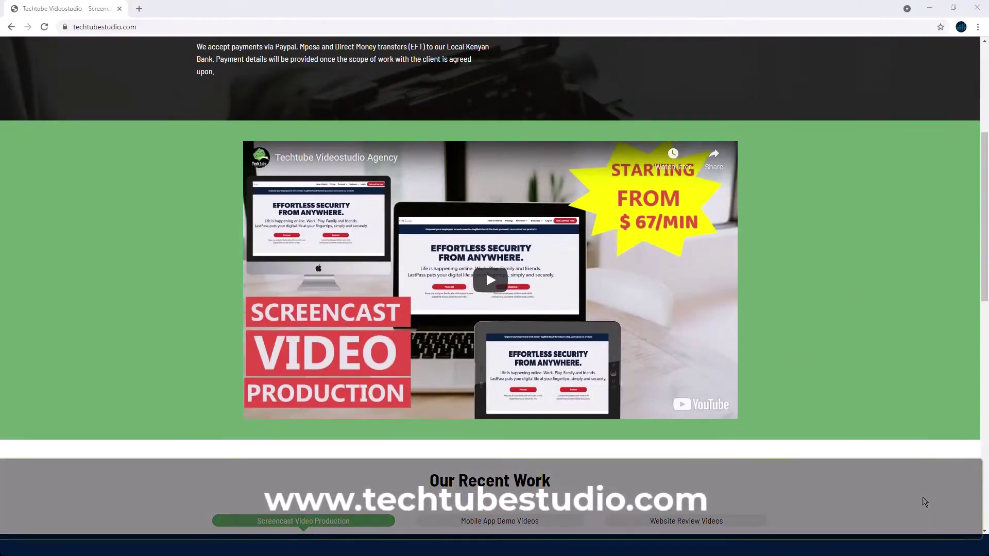
scroll(922, 497, down, 5)
scroll(922, 496, down, 8)
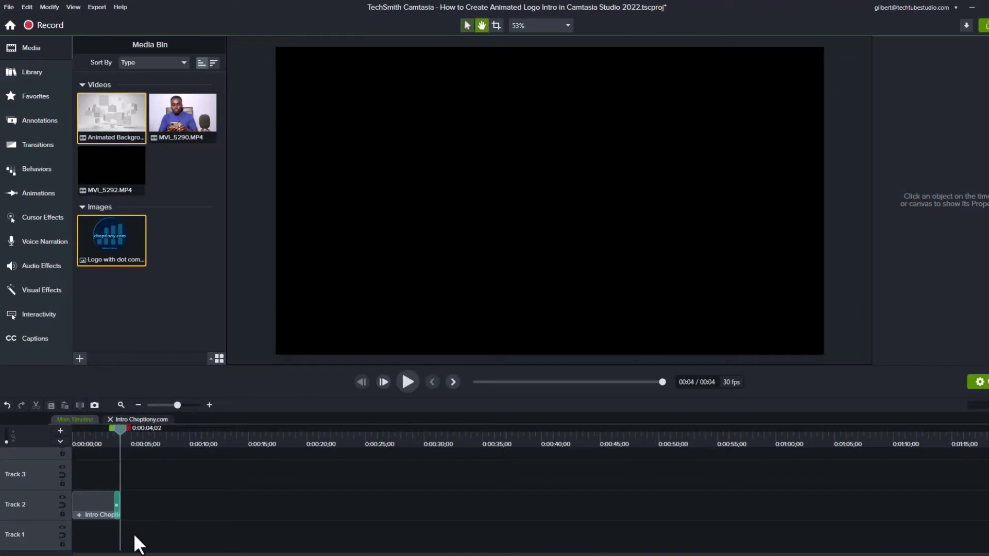
key(space)
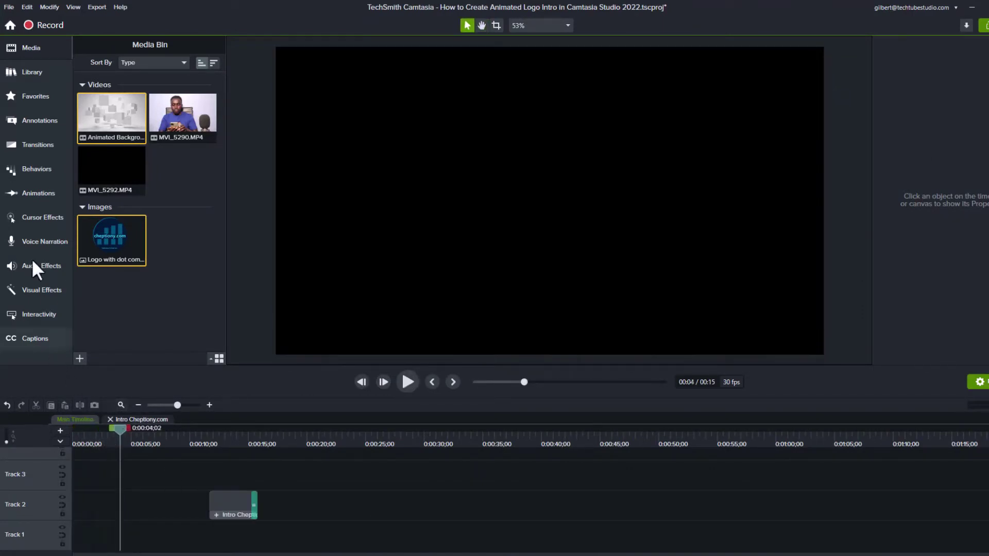
- Drop a white rectangle from Annotations > Shapes onto Track 2's start and resize it to cover the canvas
click(27, 126)
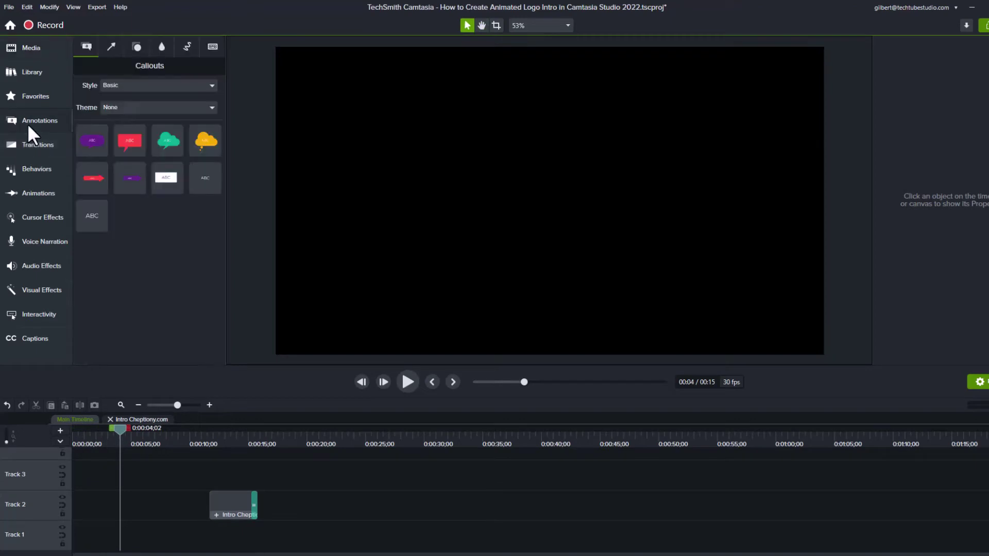
click(136, 50)
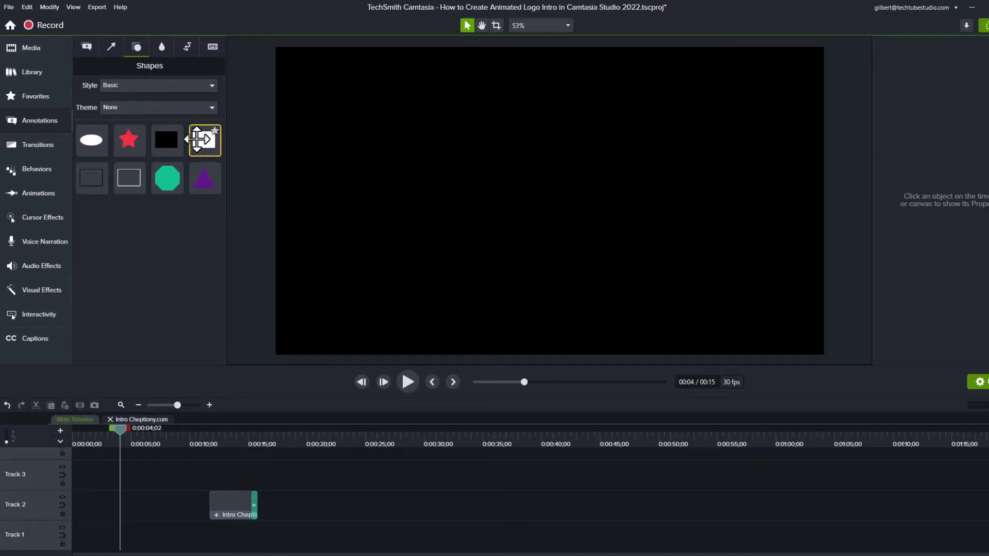
drag(196, 139, 53, 499)
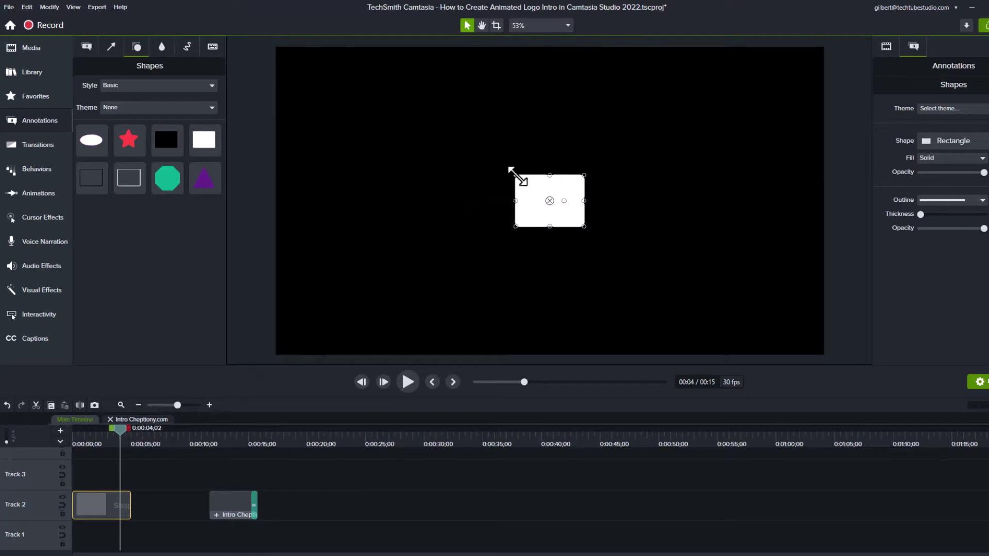
drag(515, 175, 265, 37)
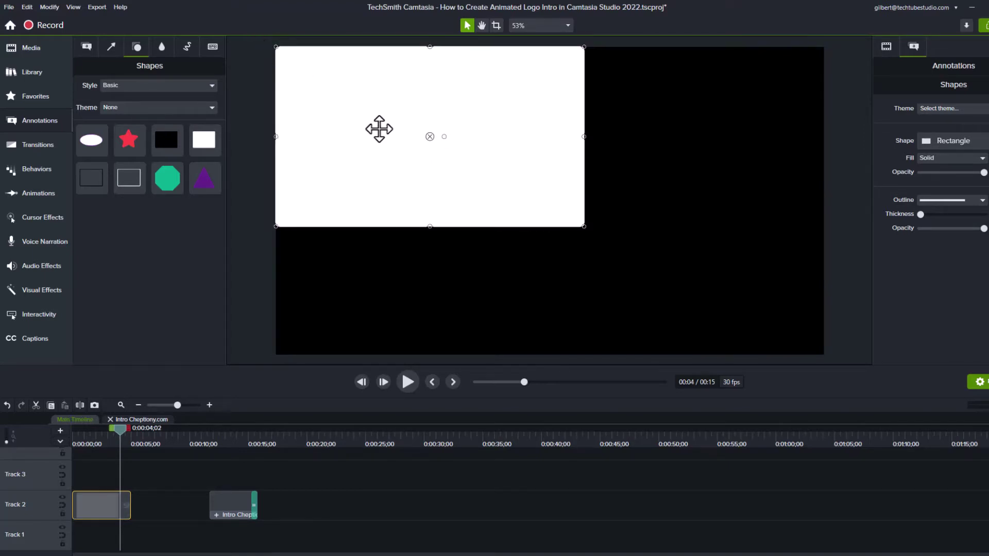
drag(584, 226, 823, 355)
click(234, 124)
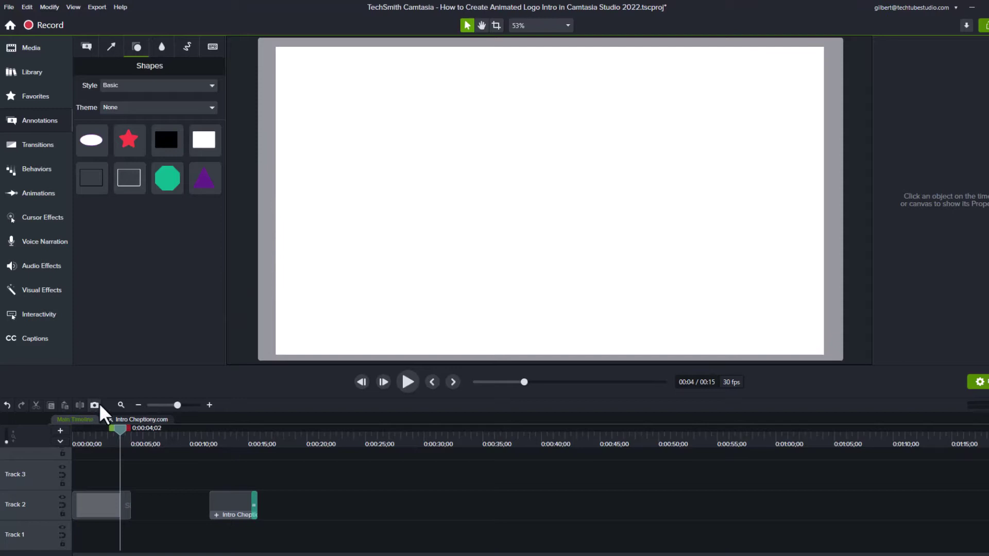
- Import Logo cheptiony.png through Import Media and drag it onto the start of Track 3
click(35, 46)
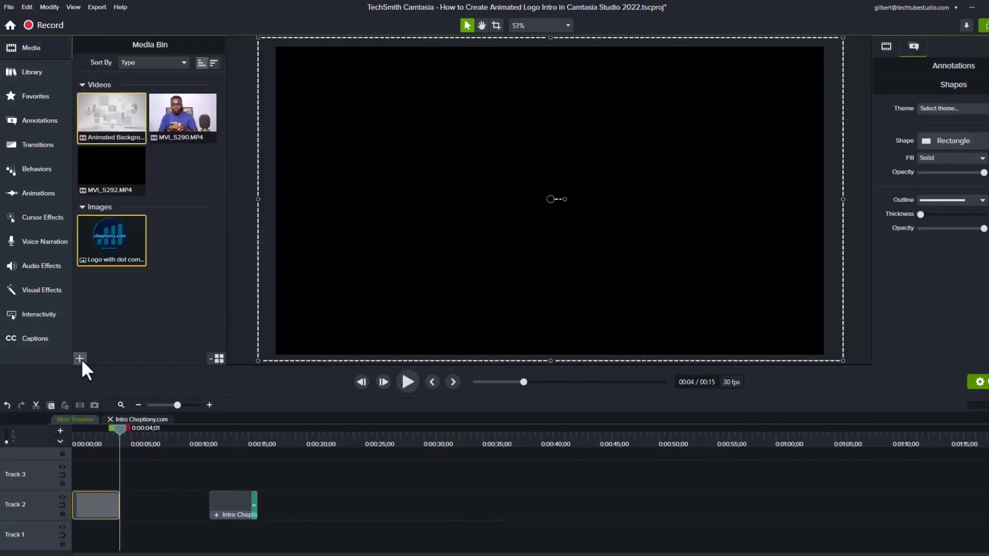
click(80, 359)
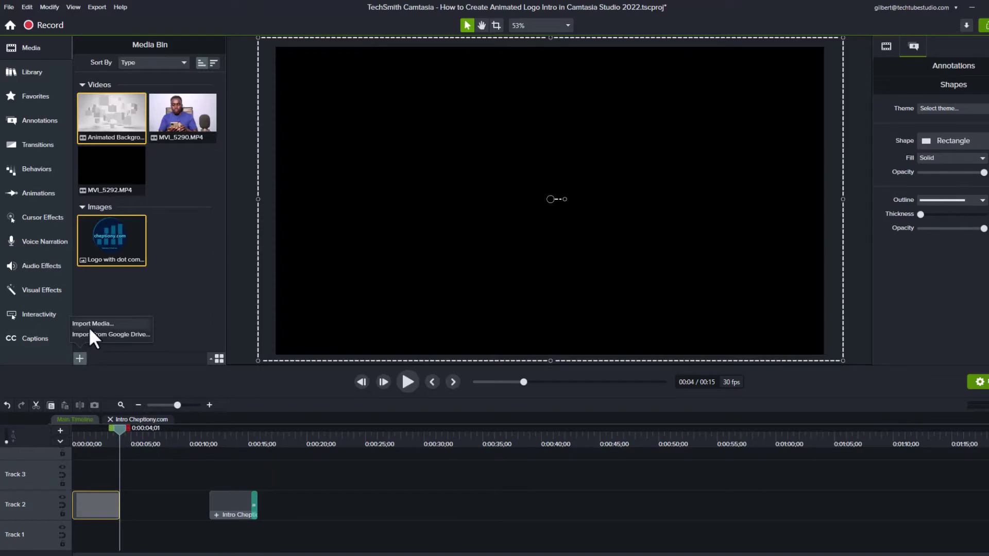
click(90, 325)
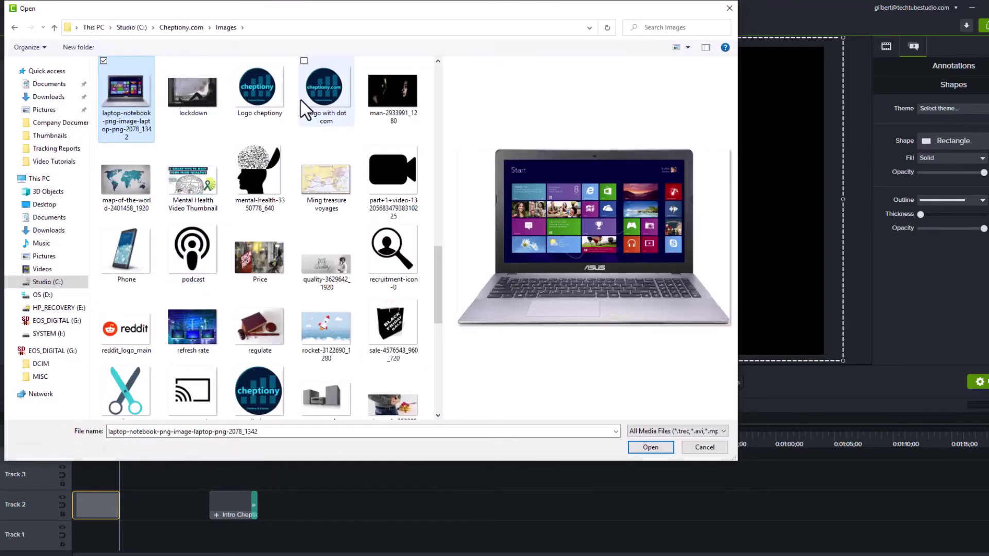
click(263, 105)
click(642, 447)
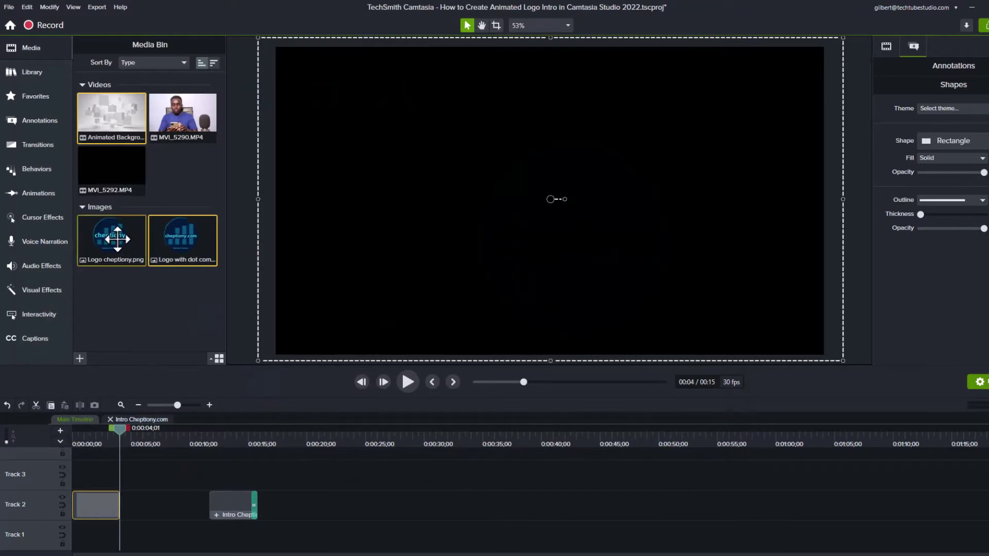
drag(111, 237, 65, 475)
- Trim the logo clip to the rectangle's length, scale the logo down, centre it, and preview from about 11 s
click(87, 441)
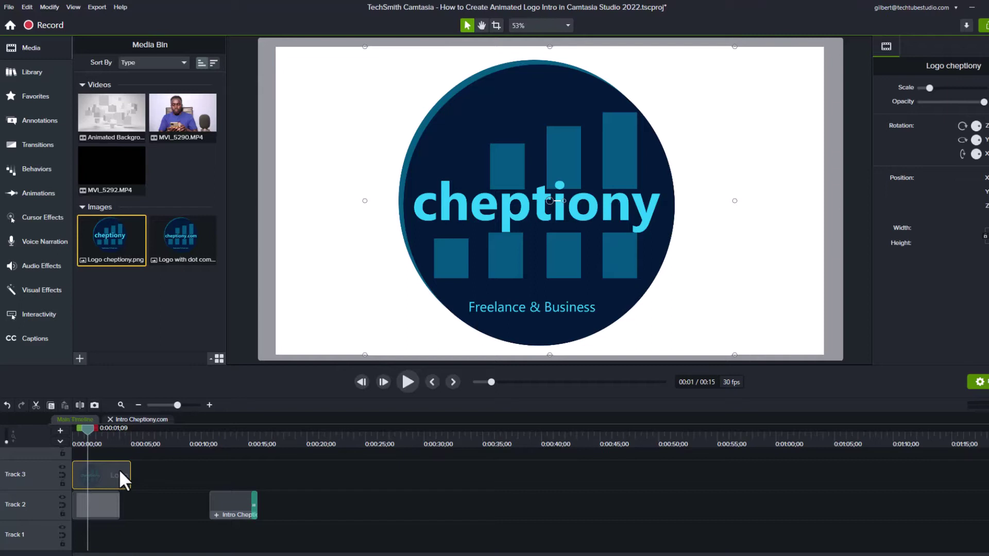
drag(131, 474, 123, 475)
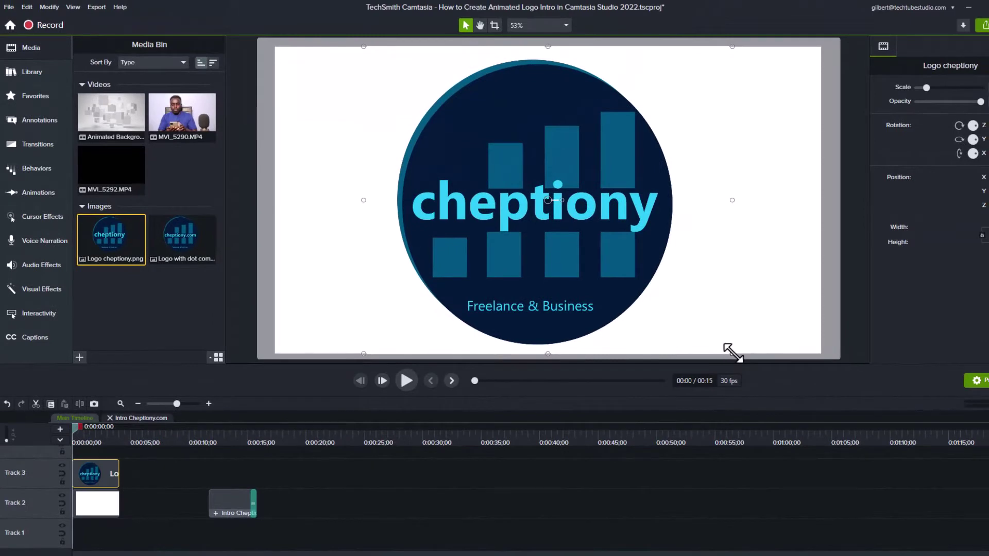
drag(733, 353, 587, 226)
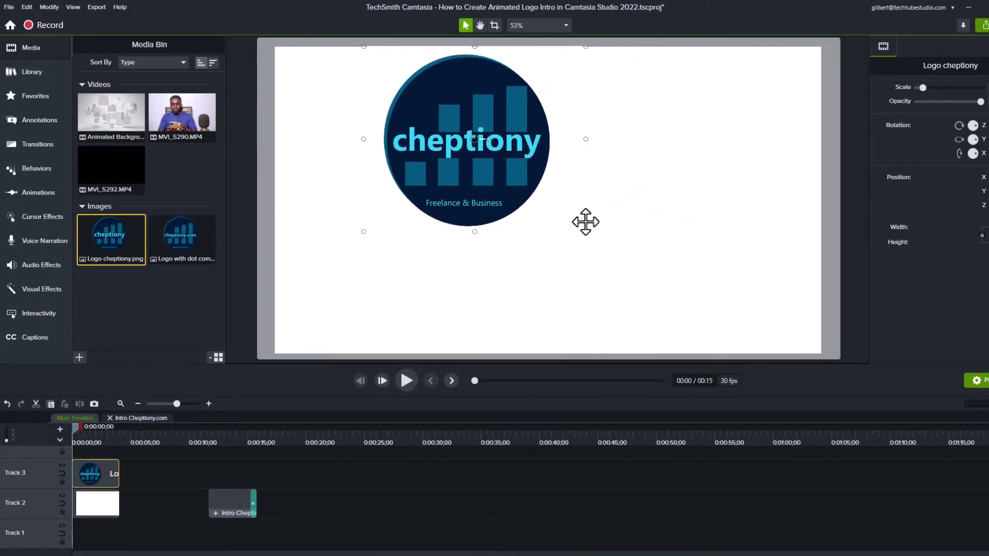
drag(444, 168, 514, 225)
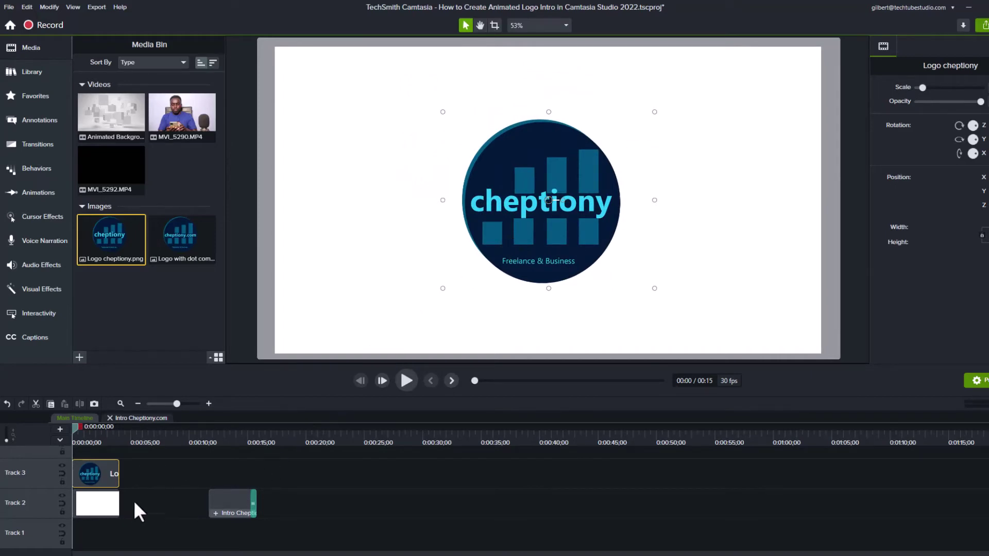
click(209, 438)
key(space)
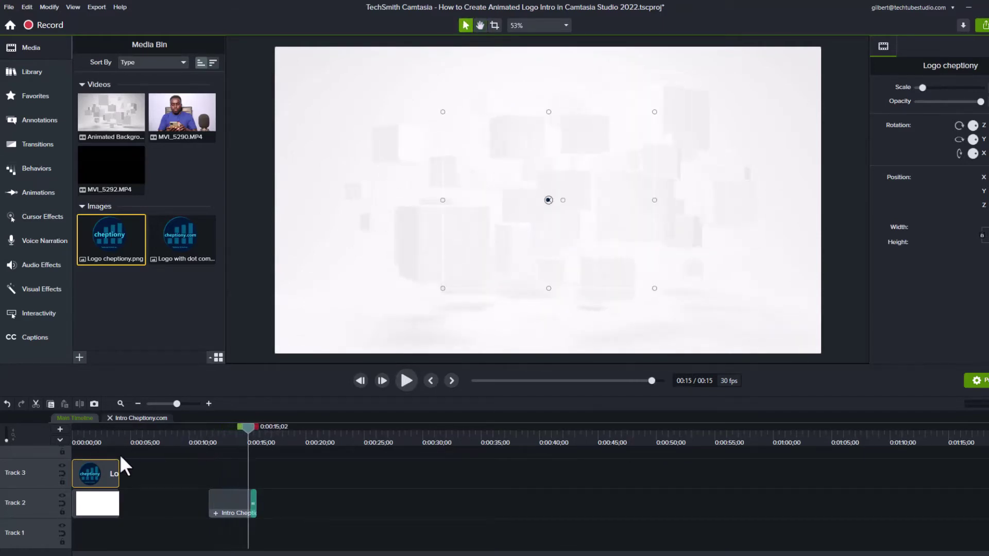
- Bring in the MVI_5292.MP4 clip and drop the Custom animation preset onto the Track 3 logo clip's start
click(143, 487)
drag(111, 170, 55, 157)
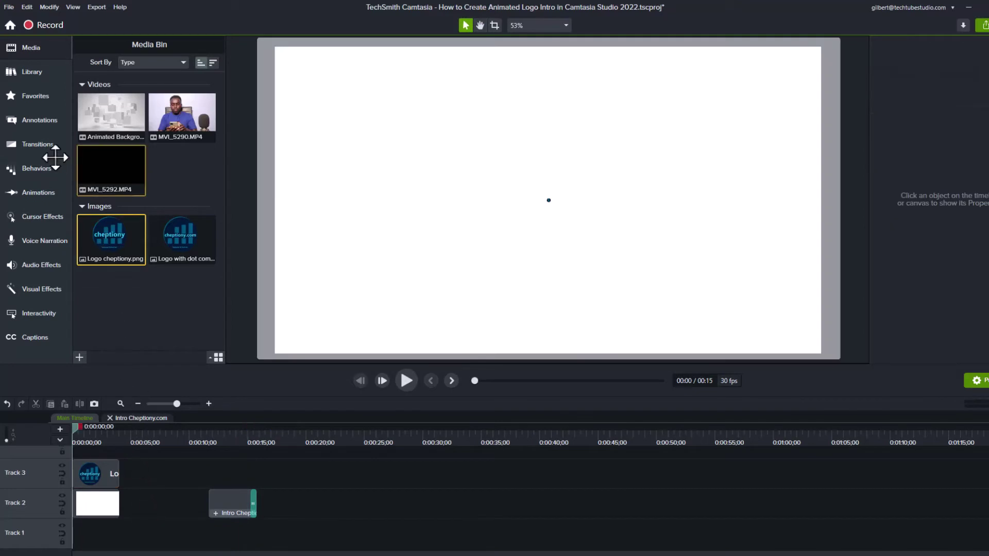
click(26, 192)
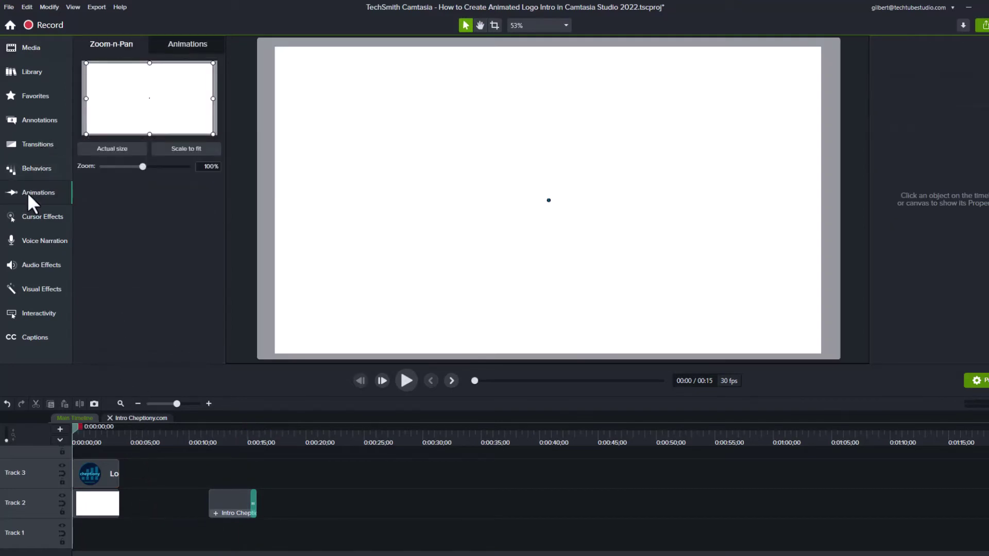
click(194, 43)
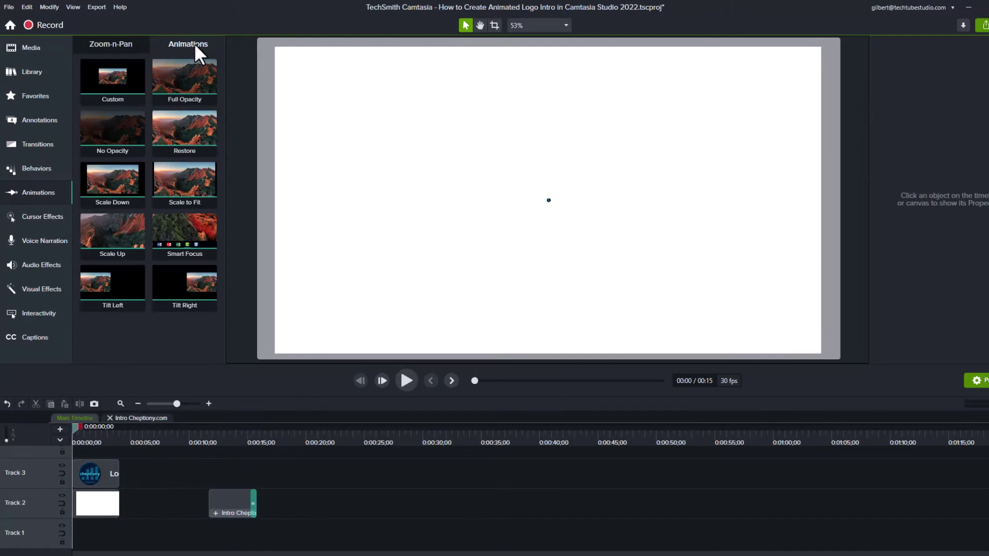
drag(113, 77, 76, 477)
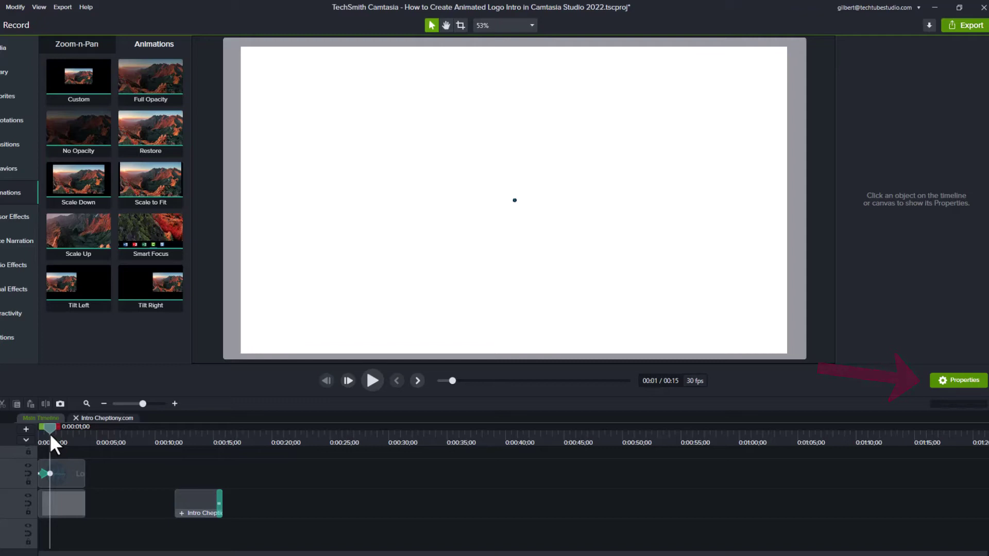
- At 0:00, set the logo's Scale to 0 (1%) and Rotation Z to 90°, then preview the grow-in
click(47, 462)
drag(53, 428, 35, 427)
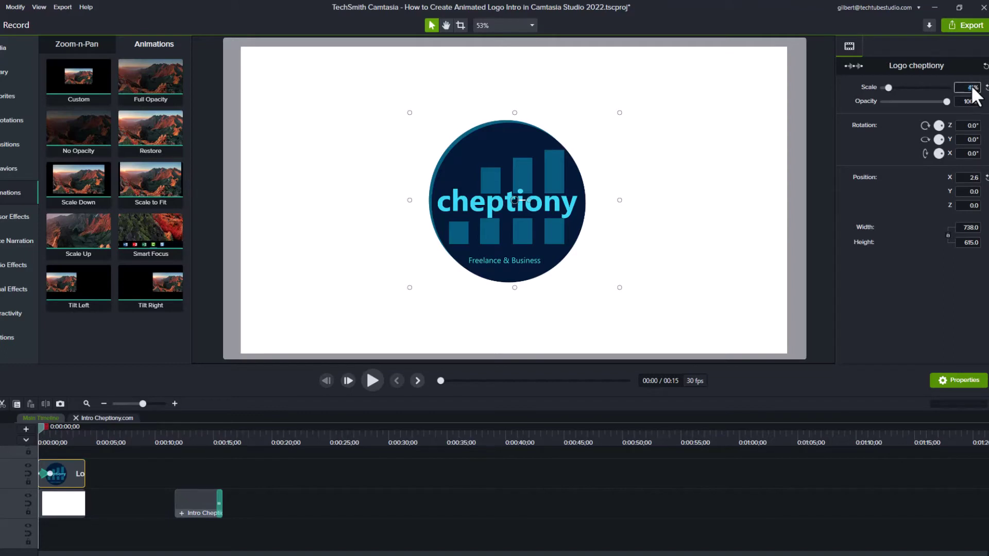
text(0)
key(Return)
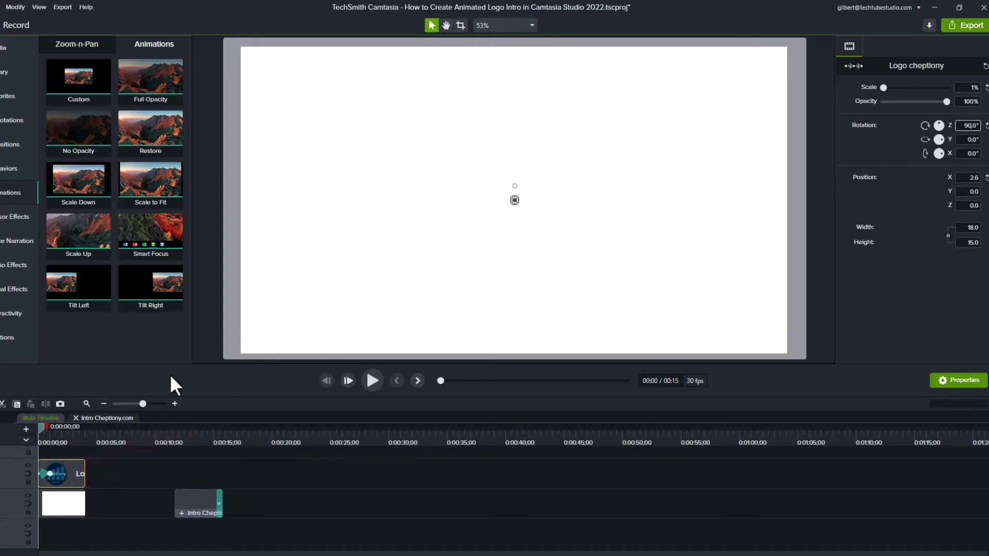
click(44, 450)
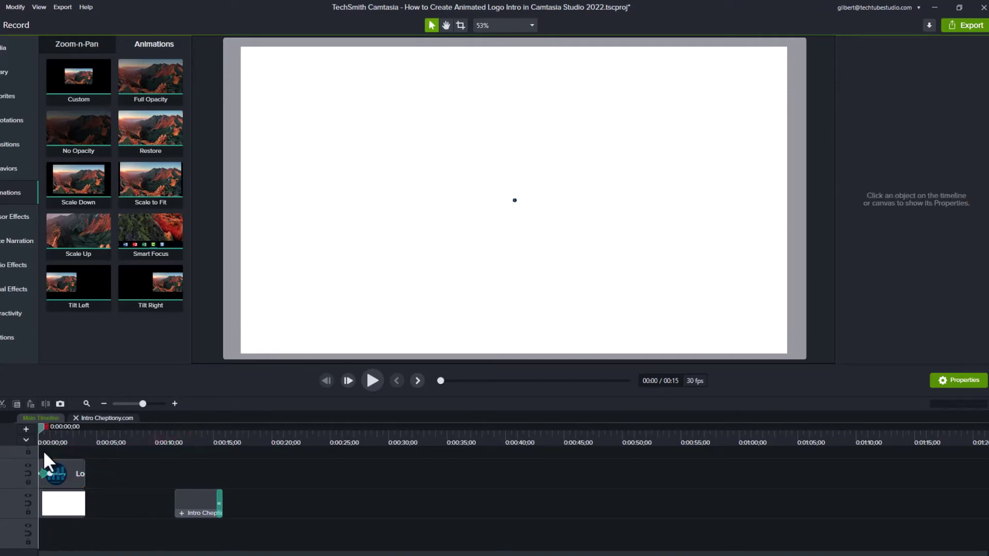
key(space)
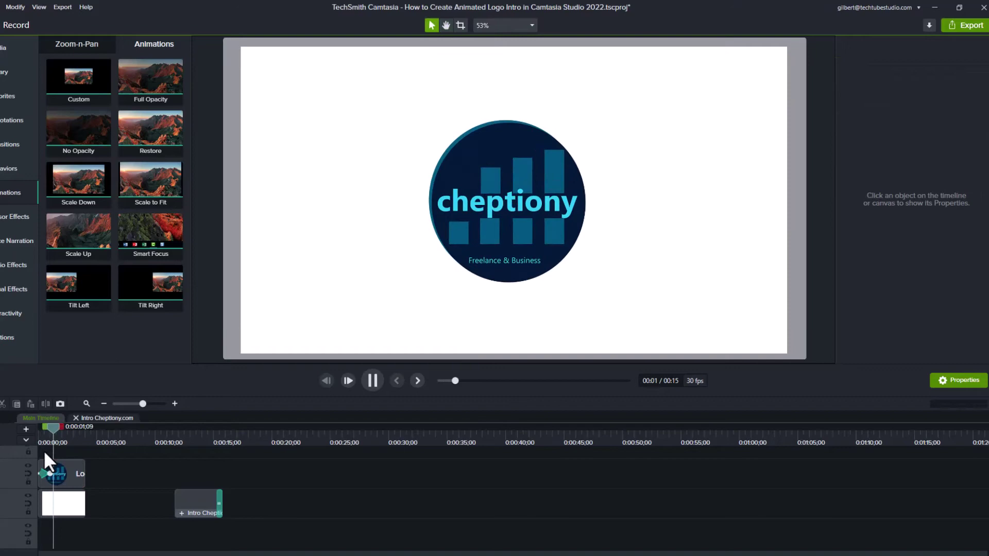
key(space)
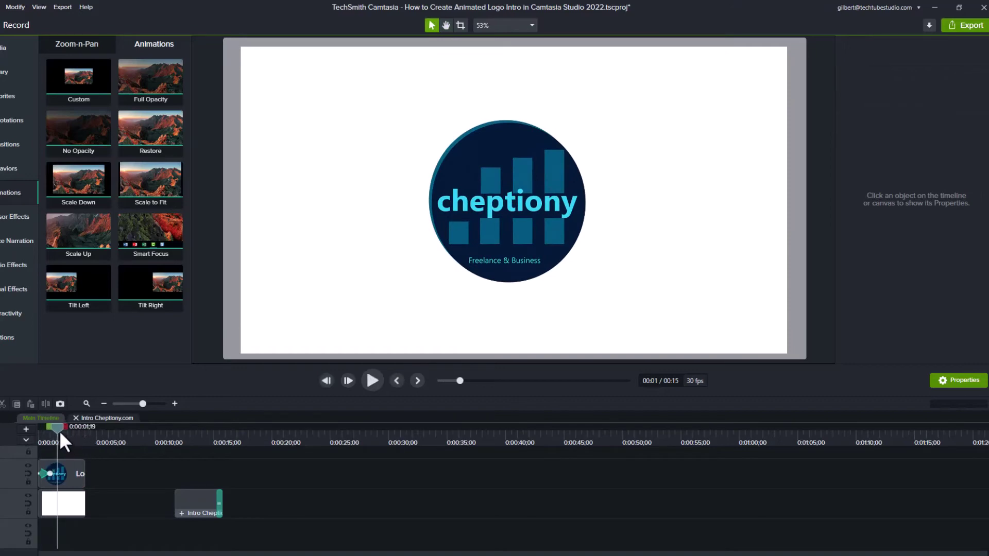
- Add a second Custom animation ending at 0:04;01 with Scale 0 (1%) and Rotation Z -90°
drag(60, 431, 74, 433)
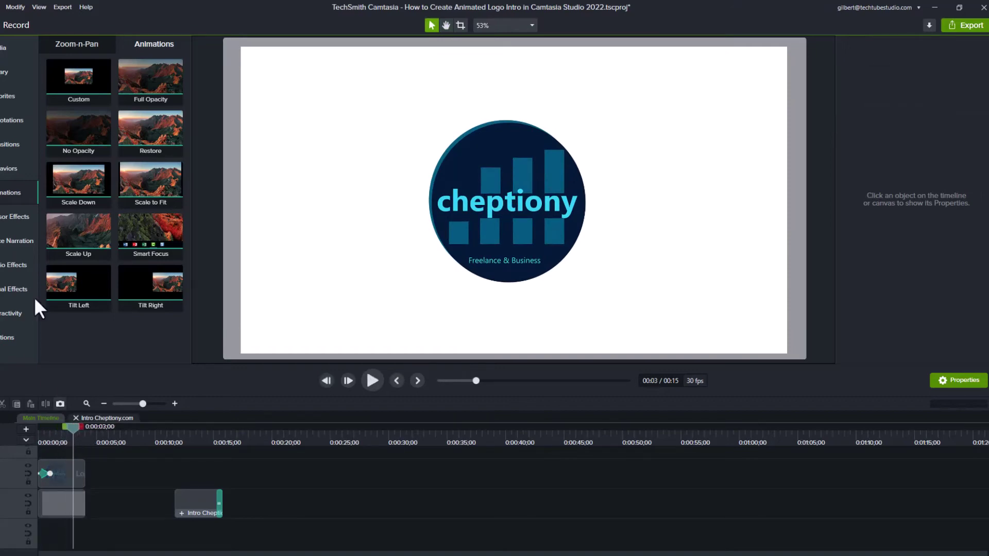
drag(78, 83, 84, 462)
click(84, 463)
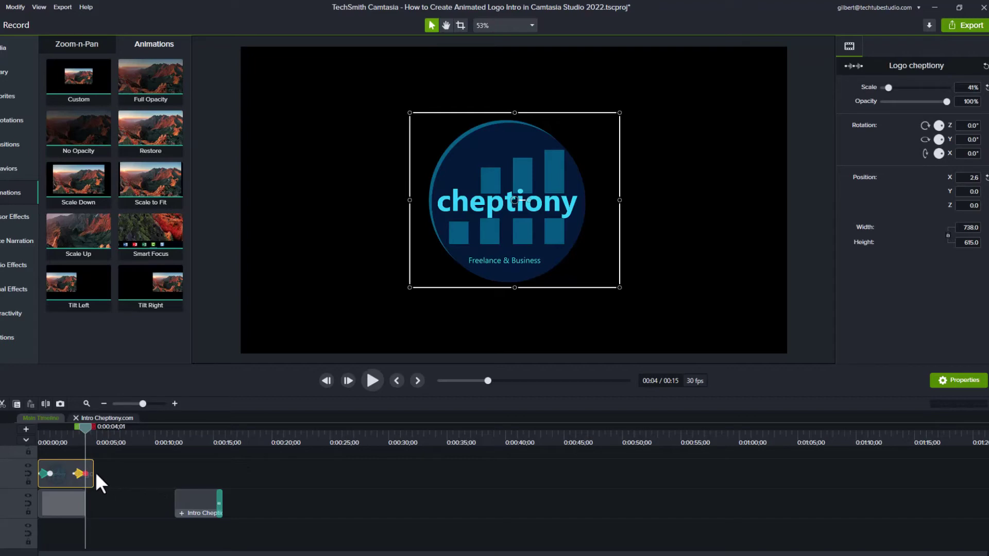
drag(92, 474, 85, 473)
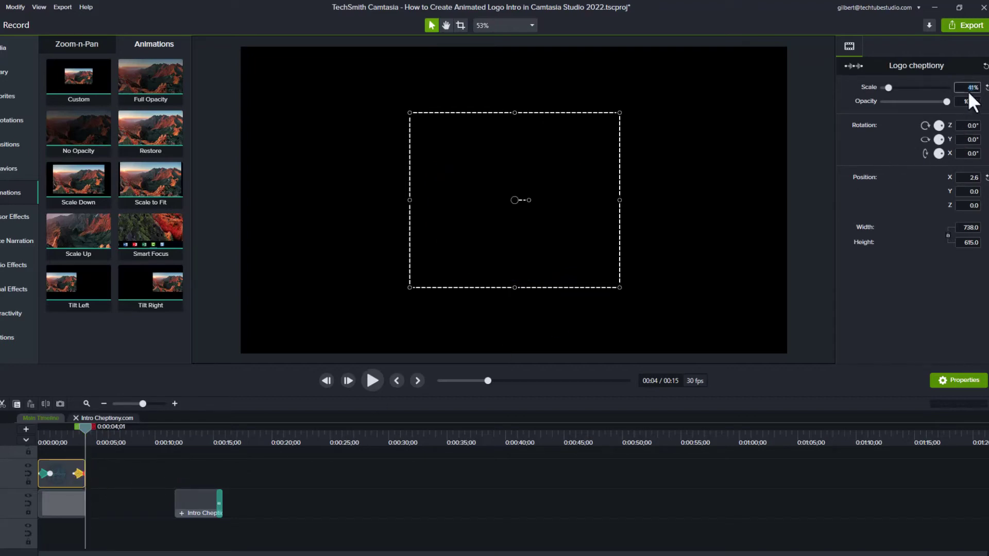
text(0)
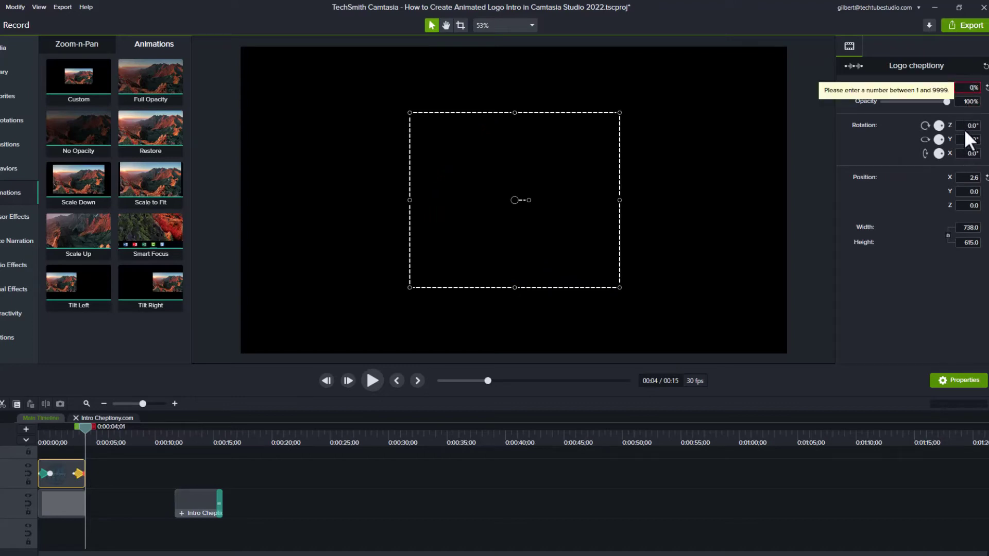
click(965, 128)
text(-)
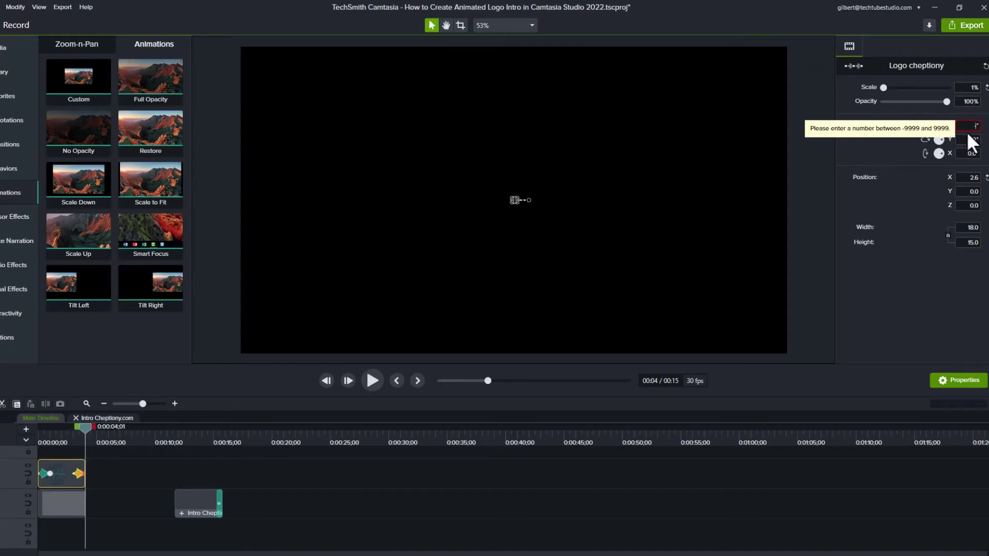
text(90)
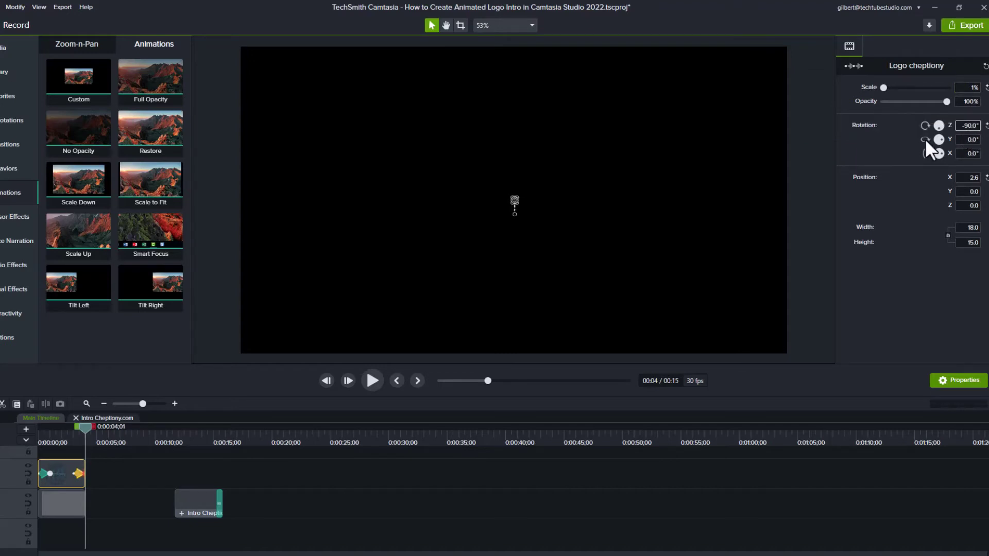
- Play the logo's spinning exit from 0:03;05 and stop back at that point
click(127, 493)
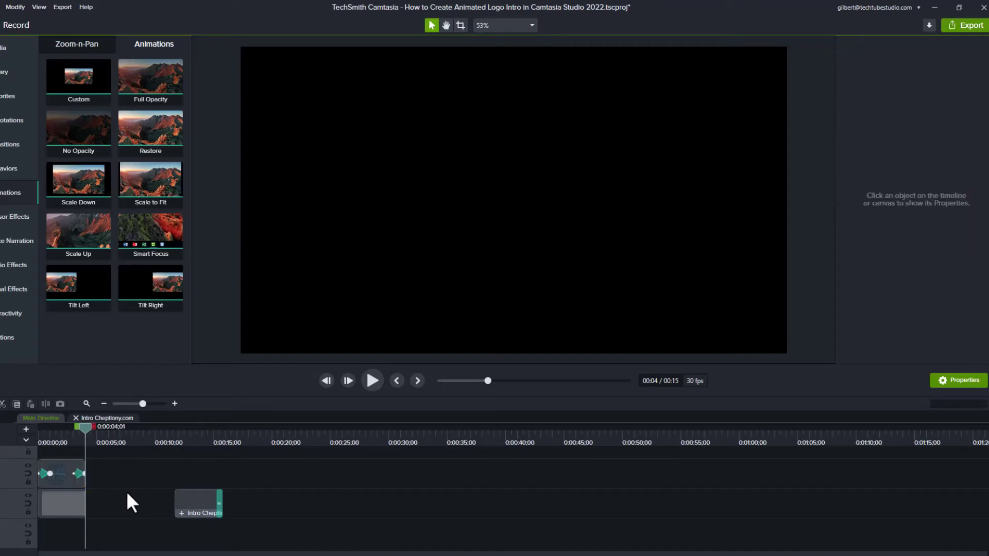
click(75, 437)
key(space)
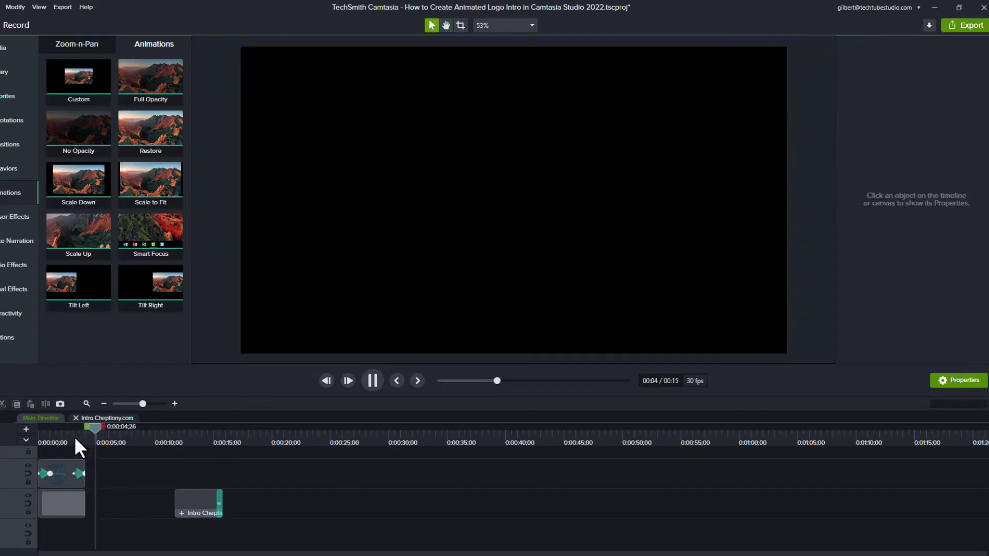
click(74, 437)
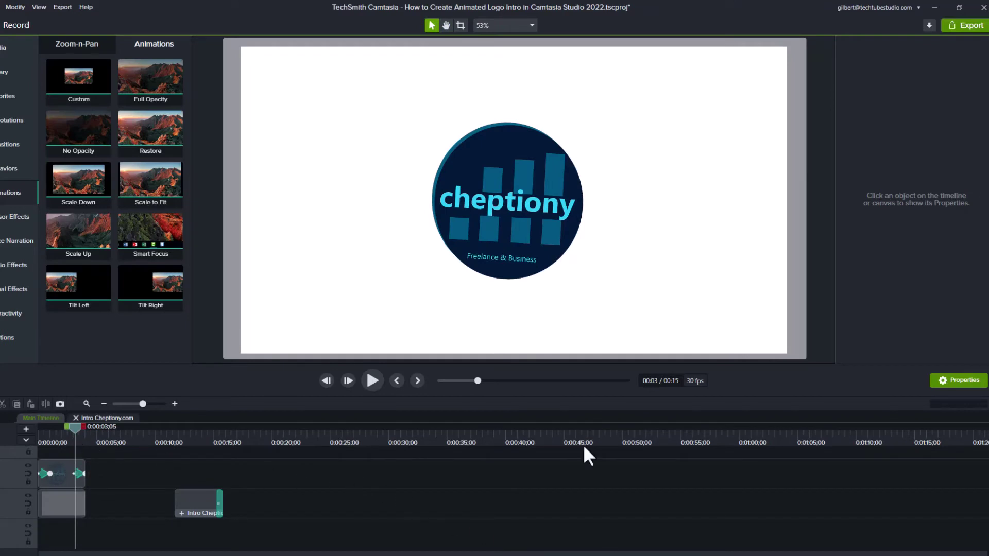
- Return to the media bin and switch the Library to the Camtasia 2022 library
key(ctrl+1)
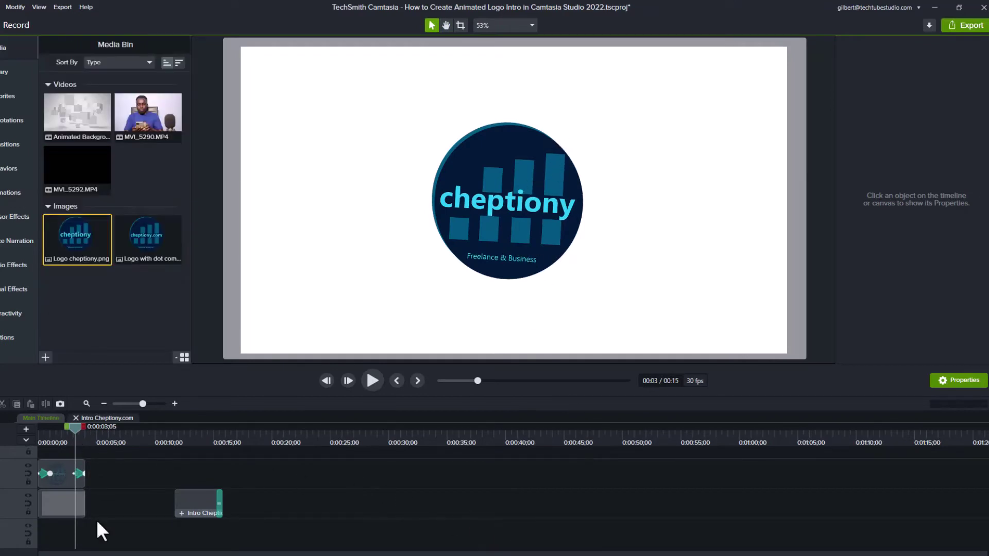
click(3, 78)
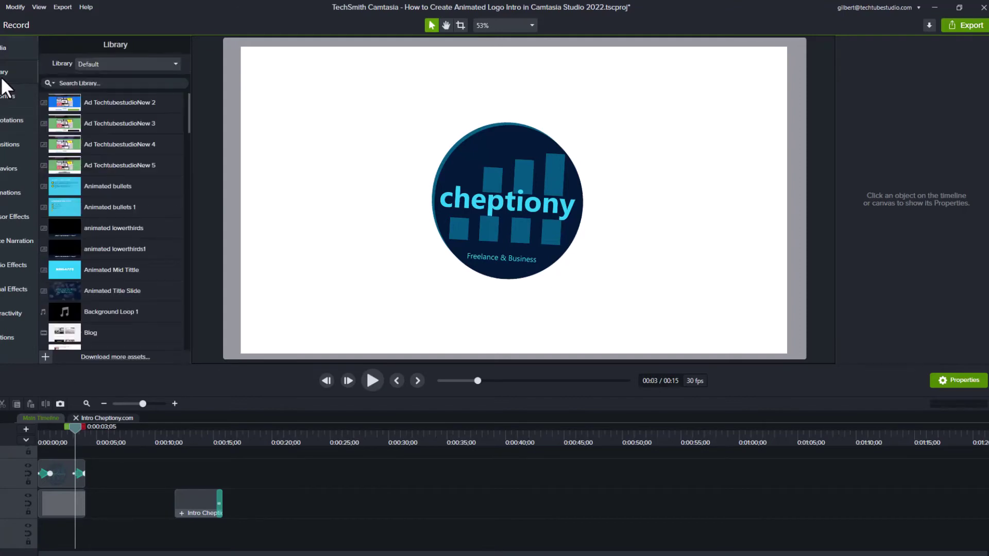
click(128, 66)
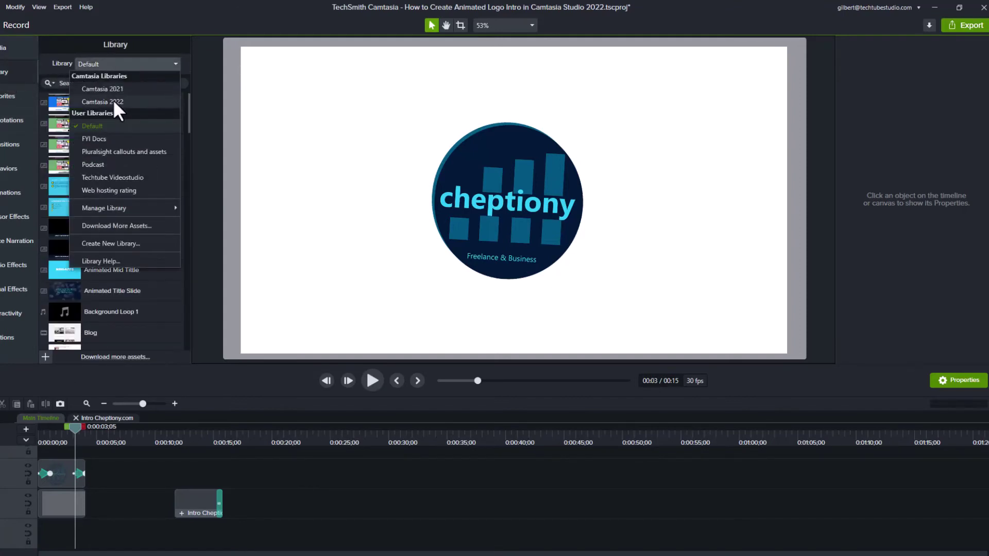
click(113, 101)
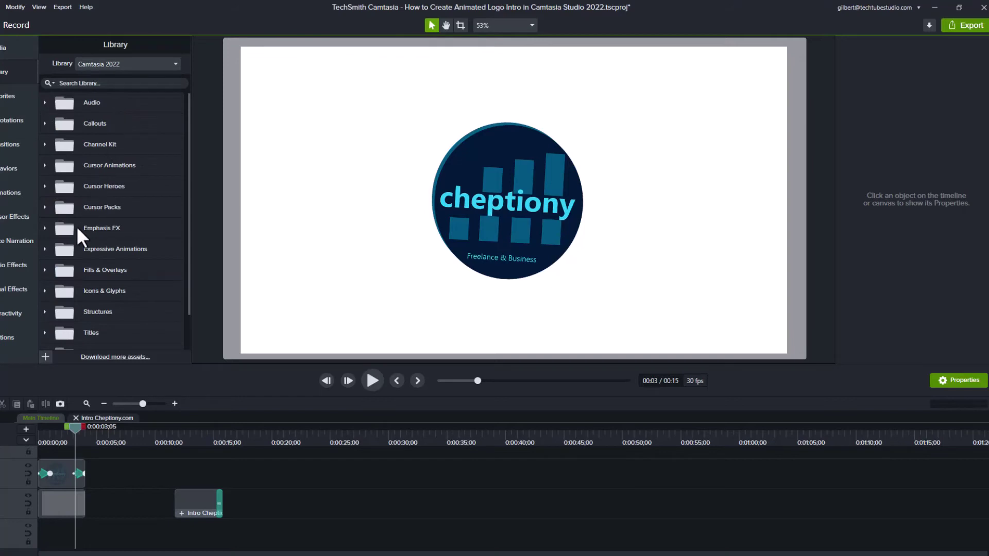
- Expand Fills & Overlays > Neon Motion and scroll to the Neon Lights backgrounds
click(45, 269)
scroll(50, 323, down, 2)
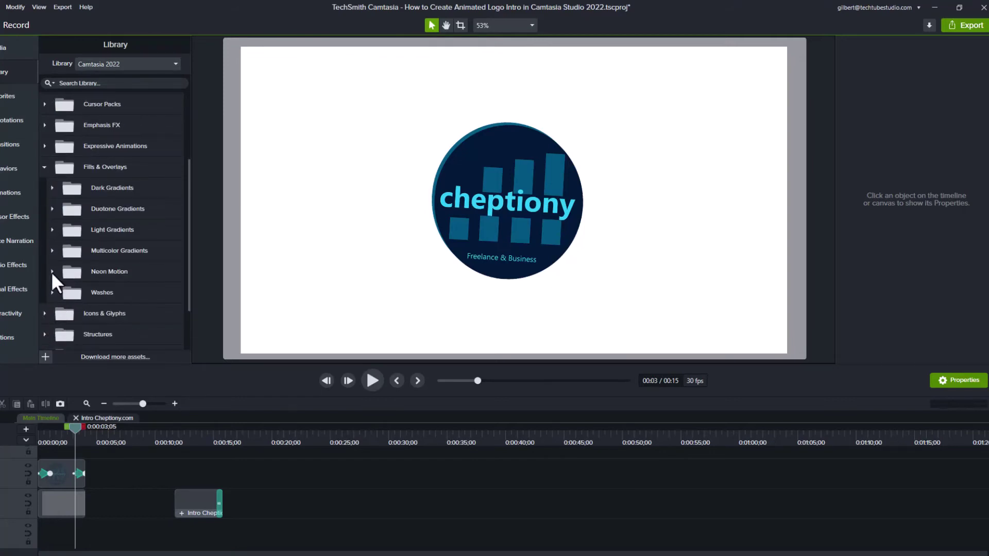
click(52, 271)
scroll(75, 255, down, 2)
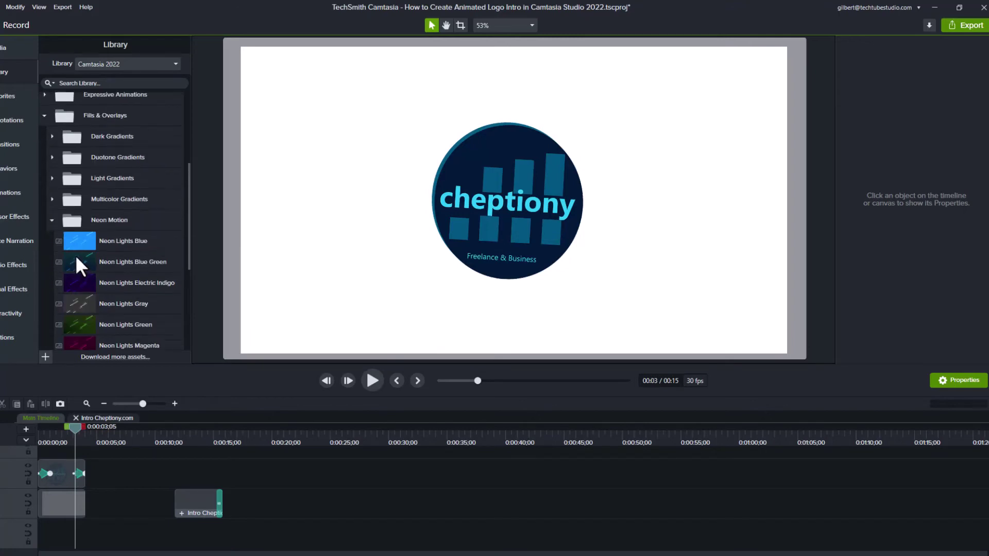
- Place Neon Lights Blue on a new track under the logo and trim it to keep the project at 0:15
drag(84, 240, 18, 537)
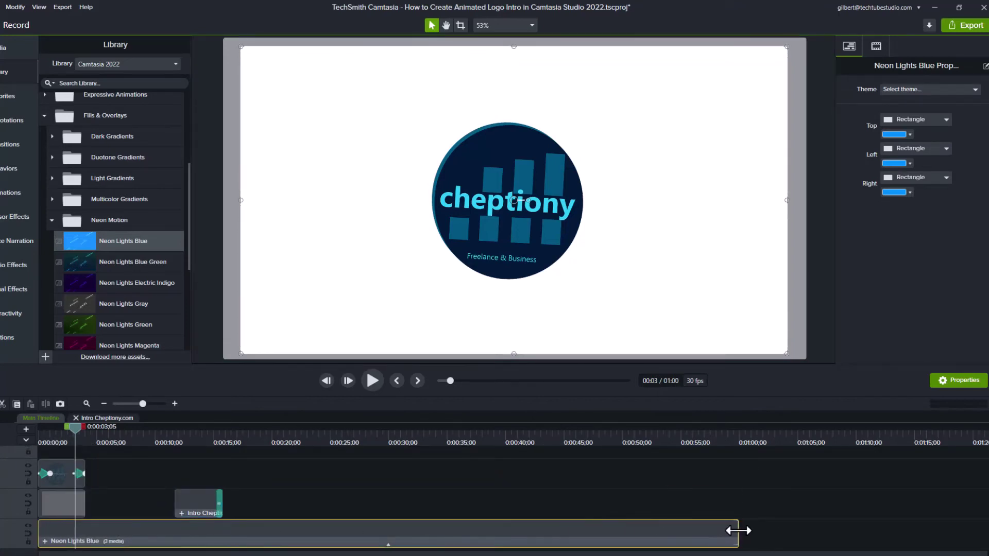
drag(738, 531, 82, 550)
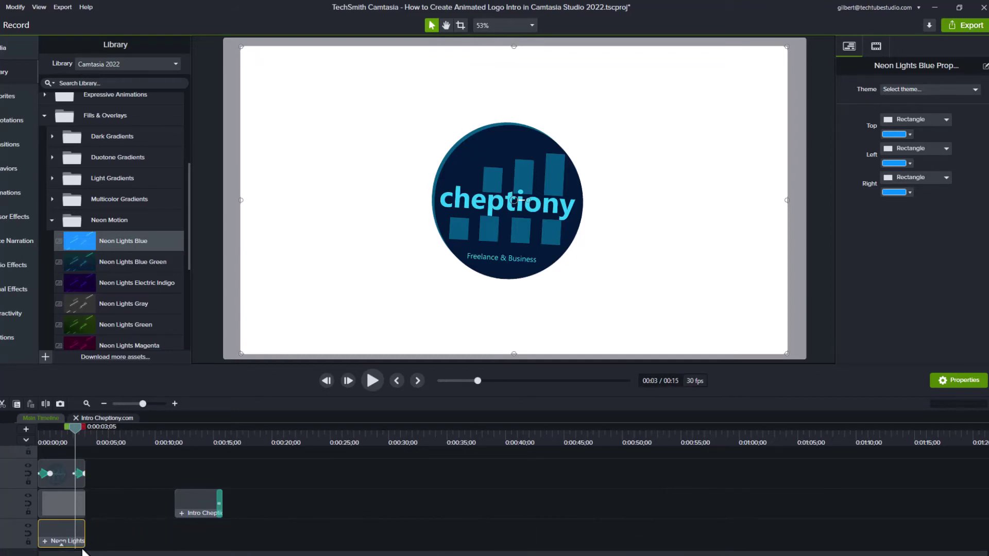
- Set the white rectangle clip's fill opacity to 78% and return the playhead to 0
click(114, 517)
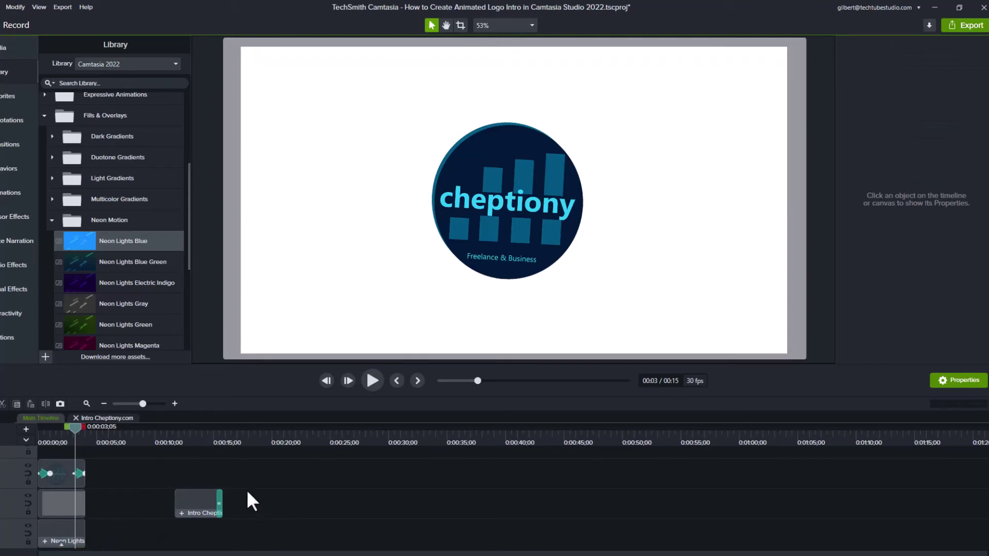
click(63, 501)
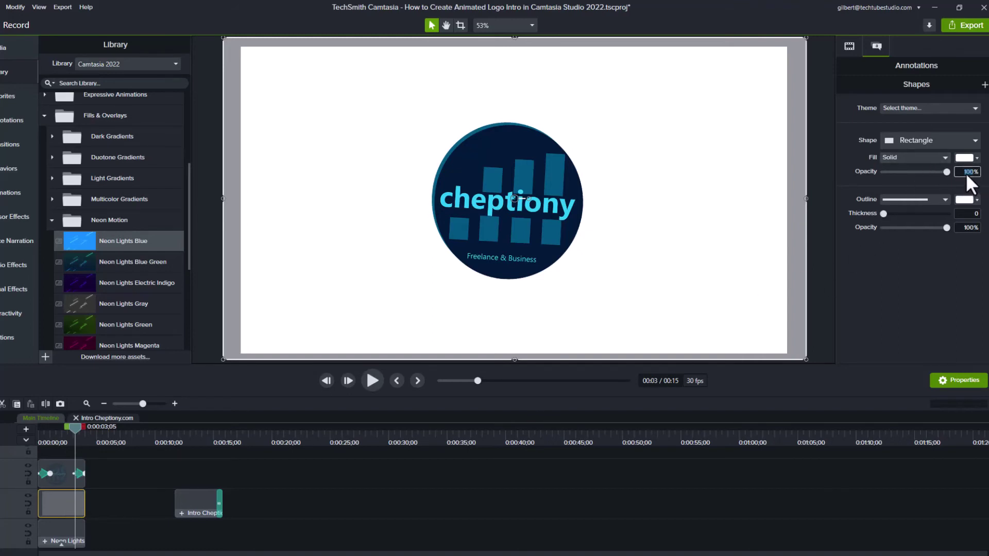
key(Return)
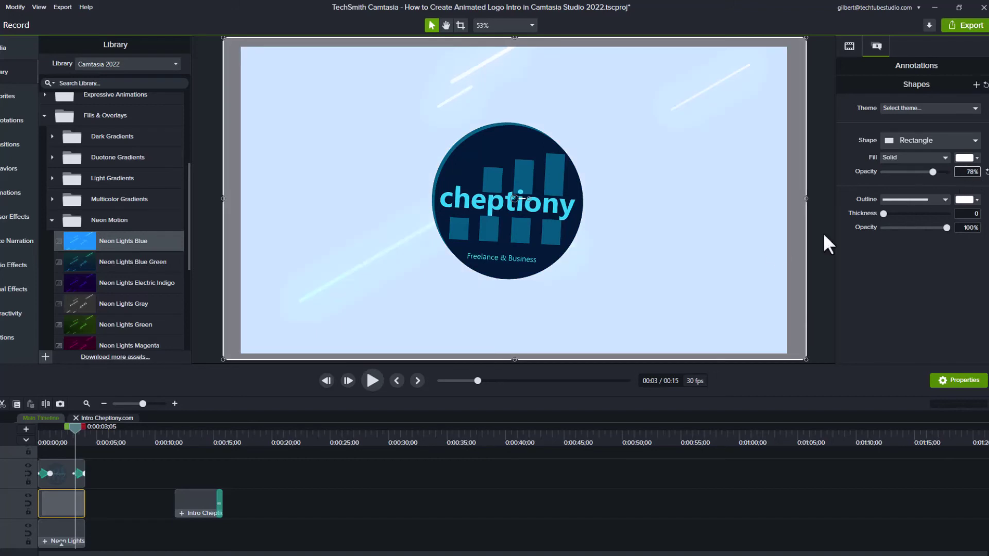
click(74, 426)
drag(73, 426, 26, 435)
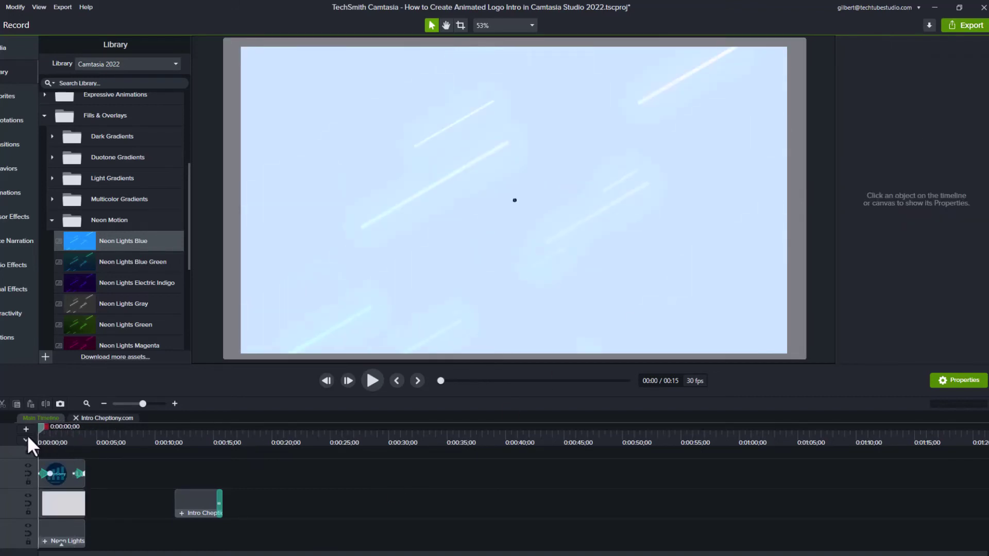
key(space)
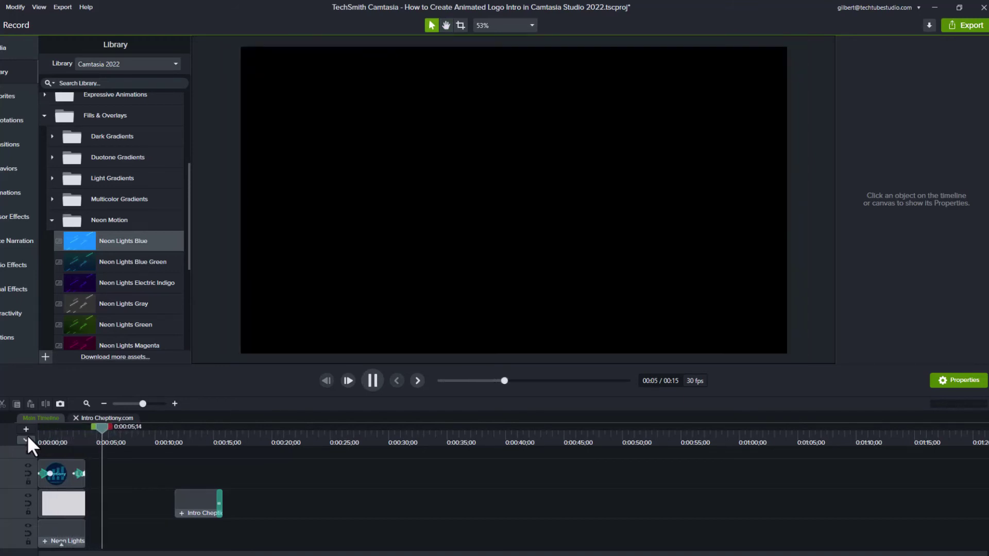
key(space)
click(40, 434)
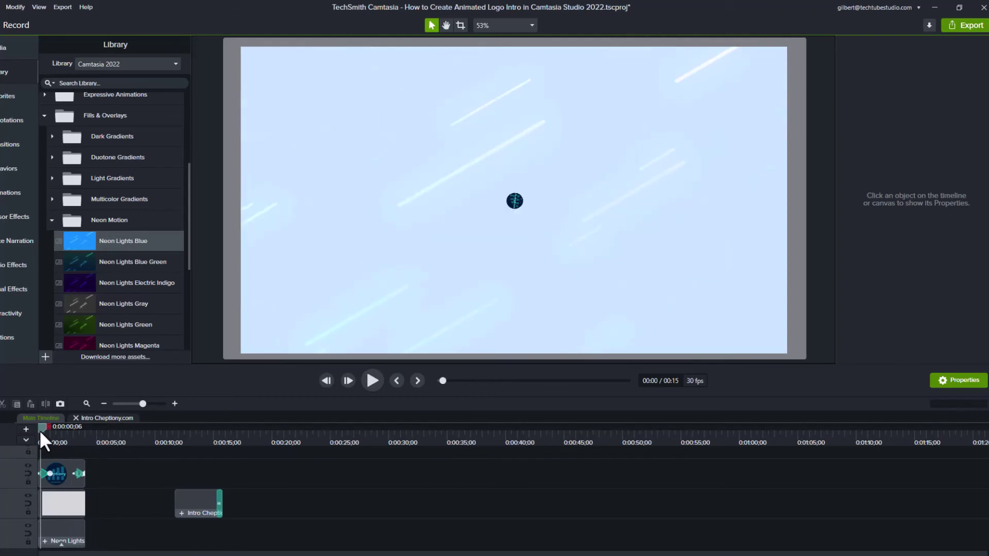
key(space)
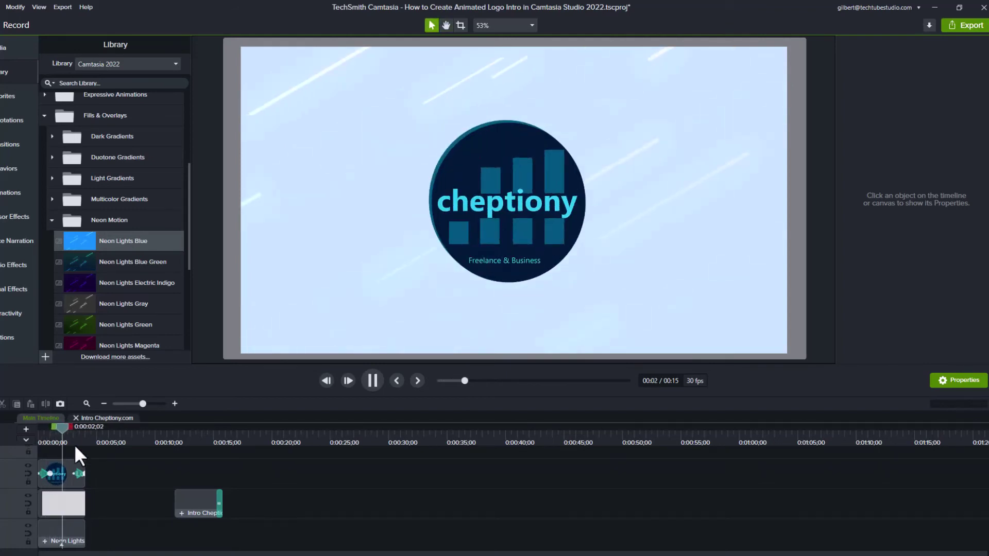
key(space)
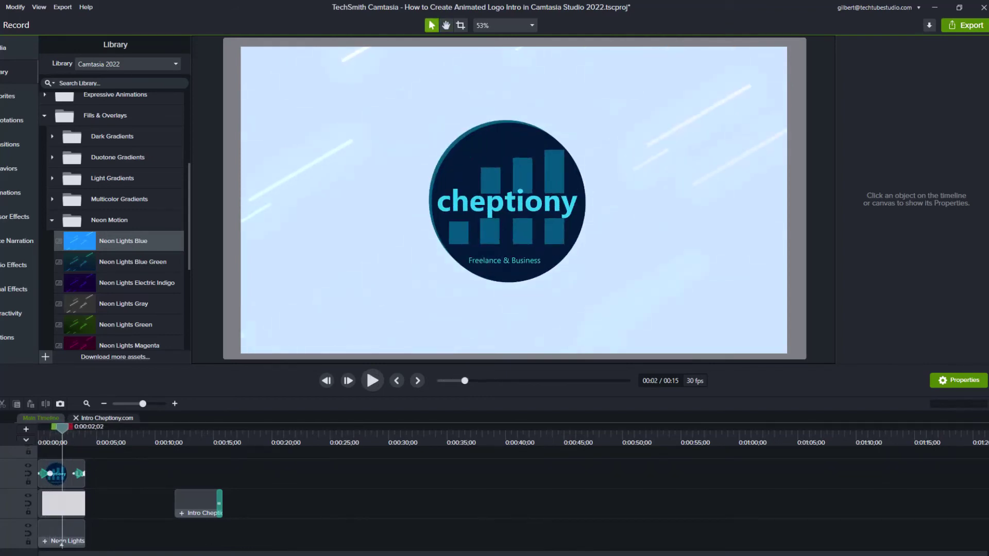
- Group the logo, rectangle and neon background clips into Group 1
drag(114, 458, 39, 552)
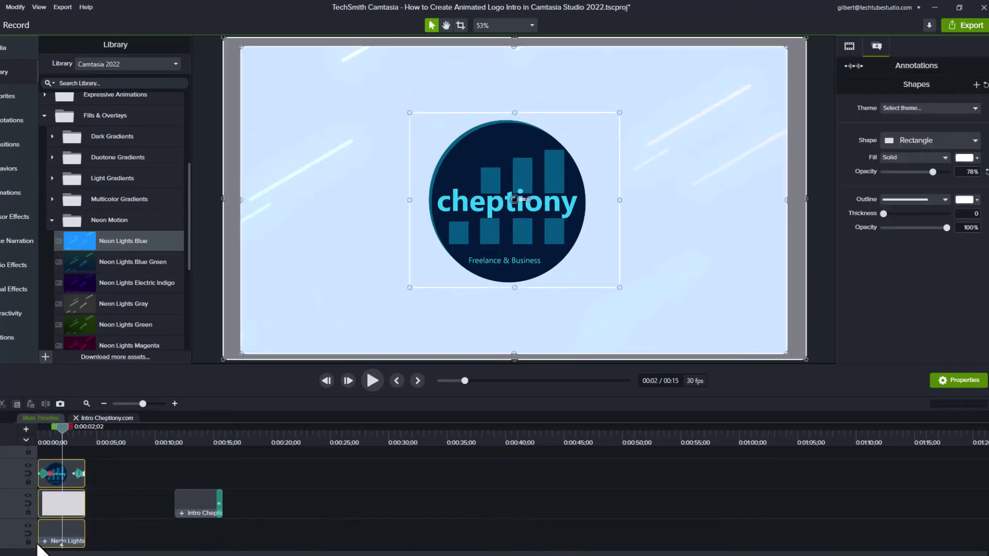
right_click(65, 497)
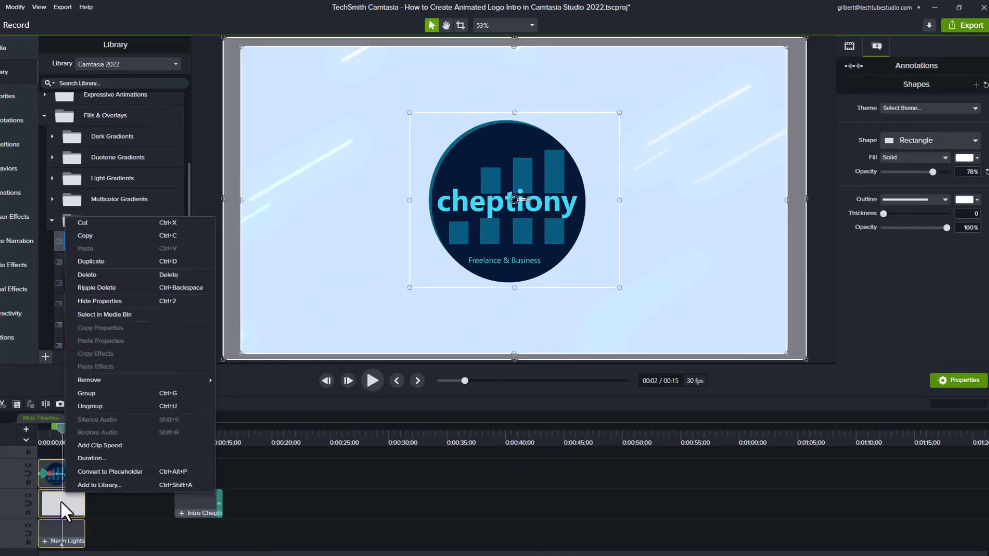
click(84, 395)
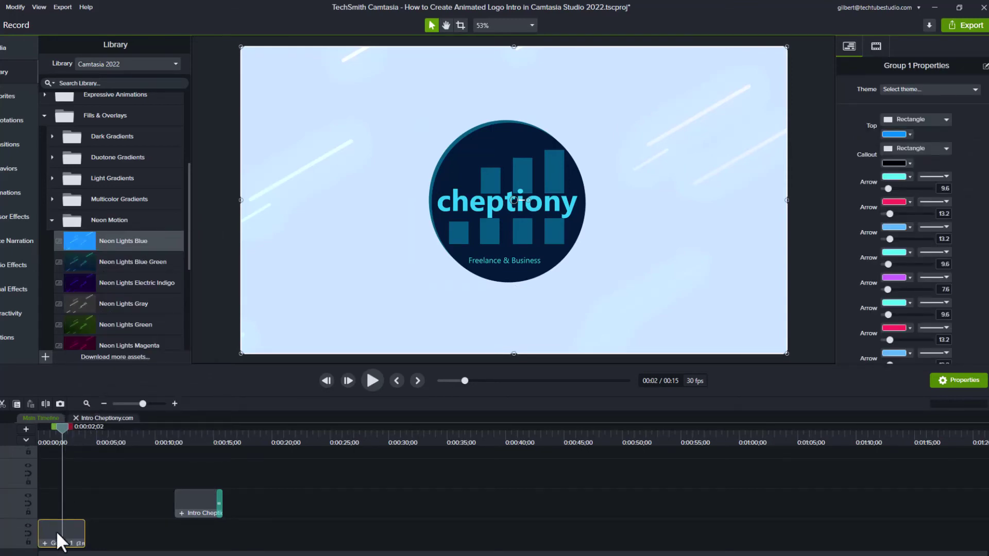
- Start adding Group 1 to a library and show the available libraries
right_click(61, 541)
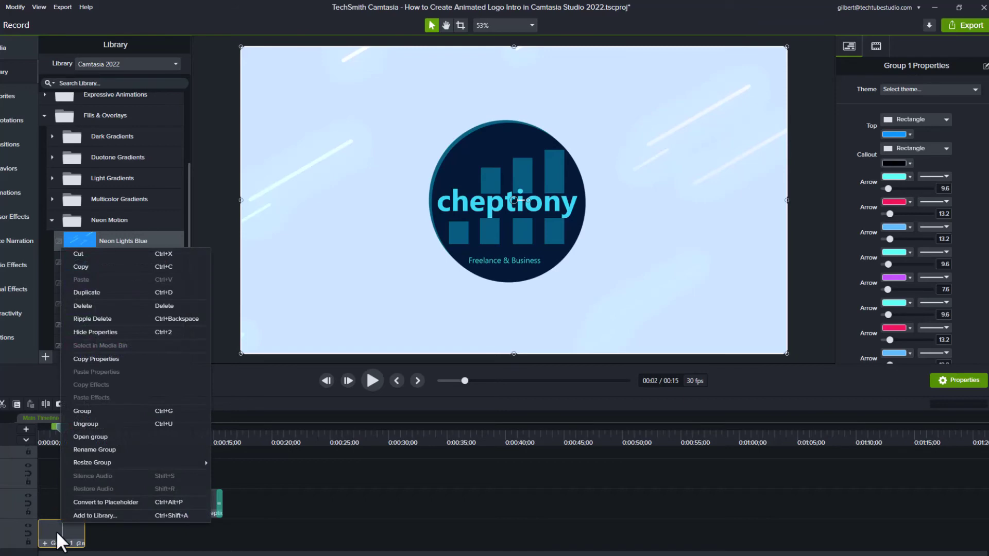
click(81, 515)
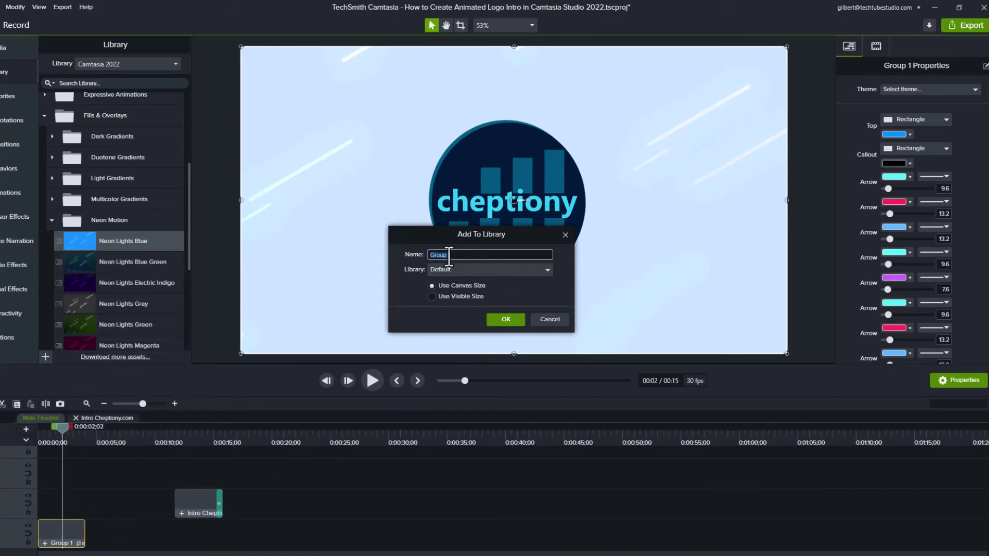
click(456, 271)
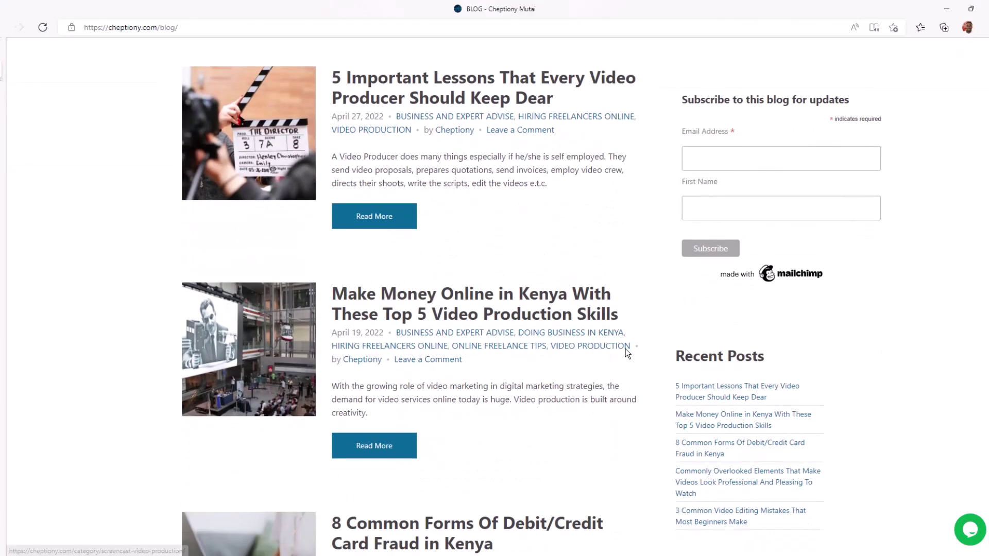
scroll(625, 349, down, 5)
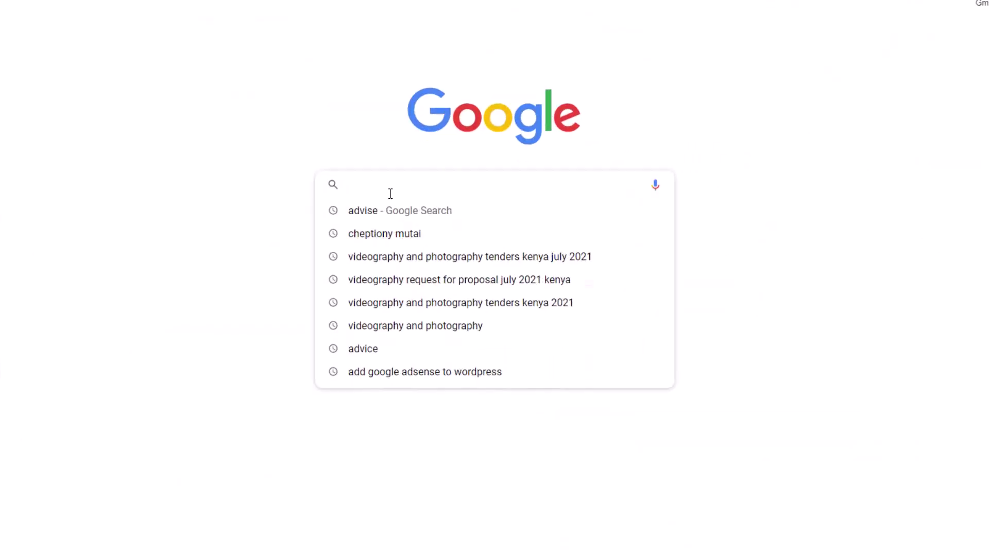
- Search 'Screencast Video Production', pick the techtubestudio.com suggestion and scroll to the quote form
text(Screencast Vi)
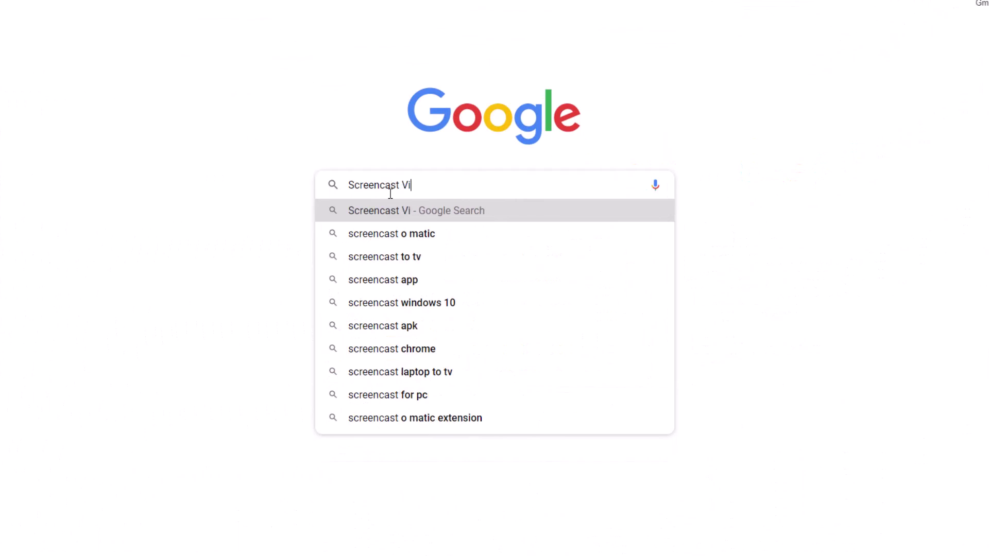
text(deo Production)
key(Down)
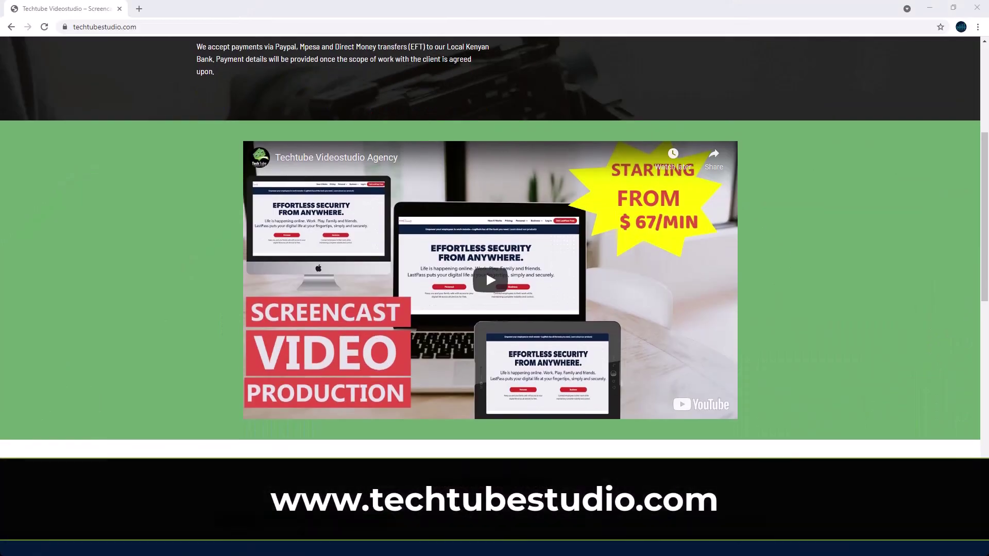
scroll(922, 497, down, 10)
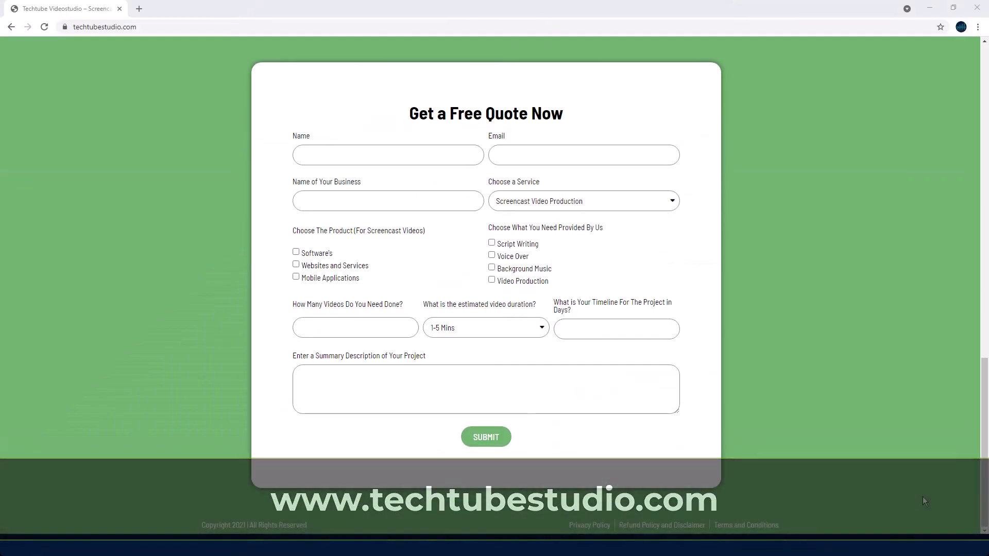